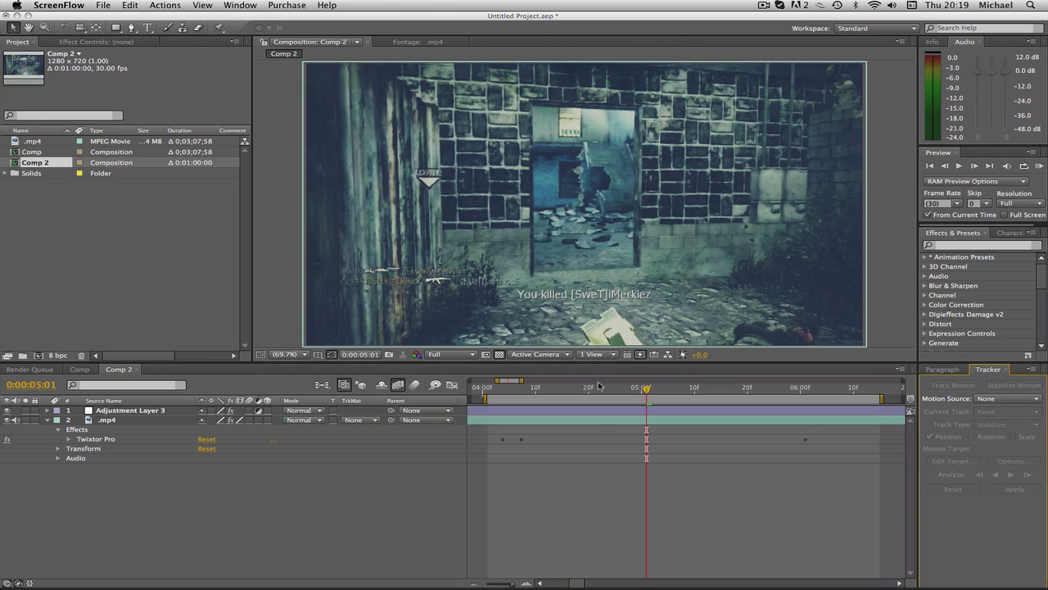
Bring After Effects to the front and mute chat notifications while recording.
click(602, 420)
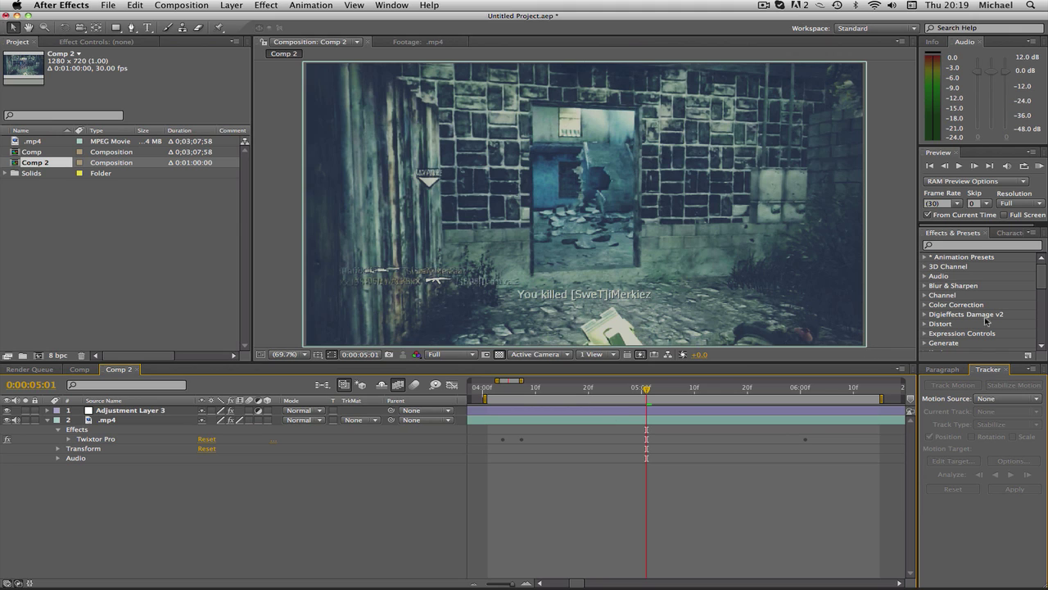
click(882, 197)
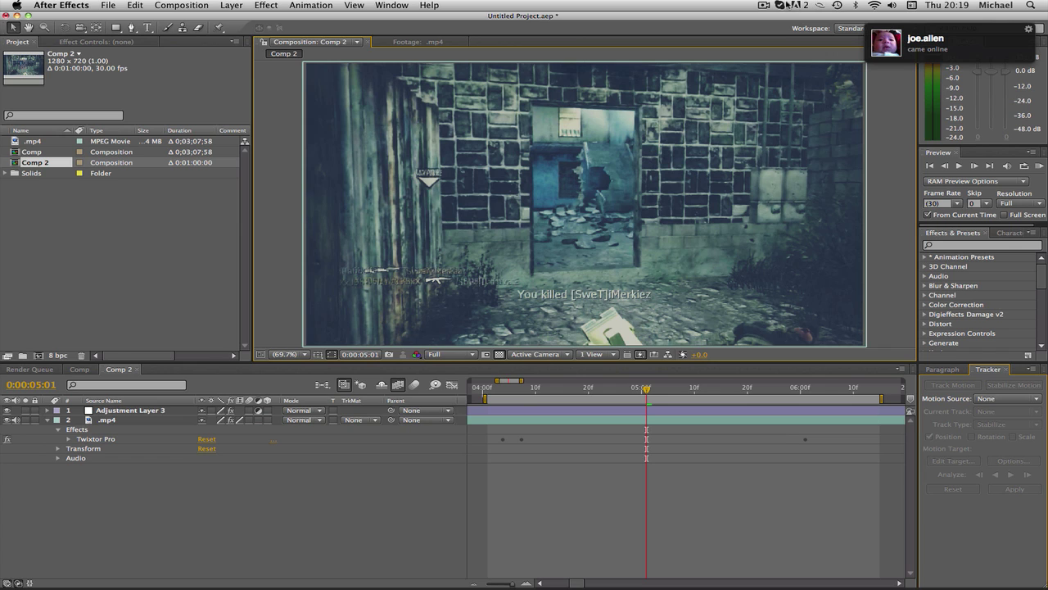
click(783, 5)
click(823, 64)
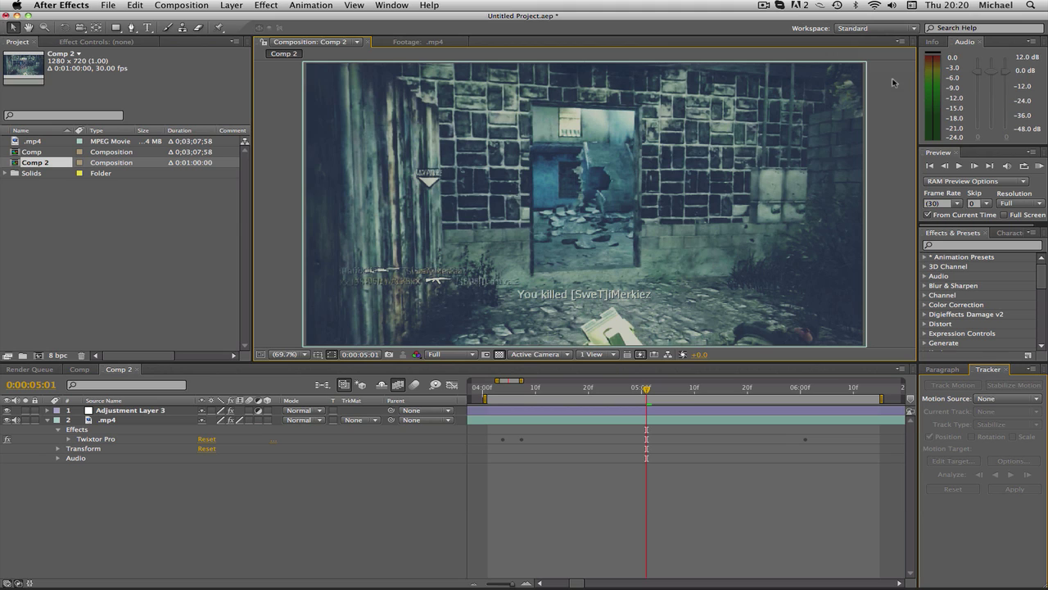
Move Comp 2's current time to 0:00:04:09.
click(507, 396)
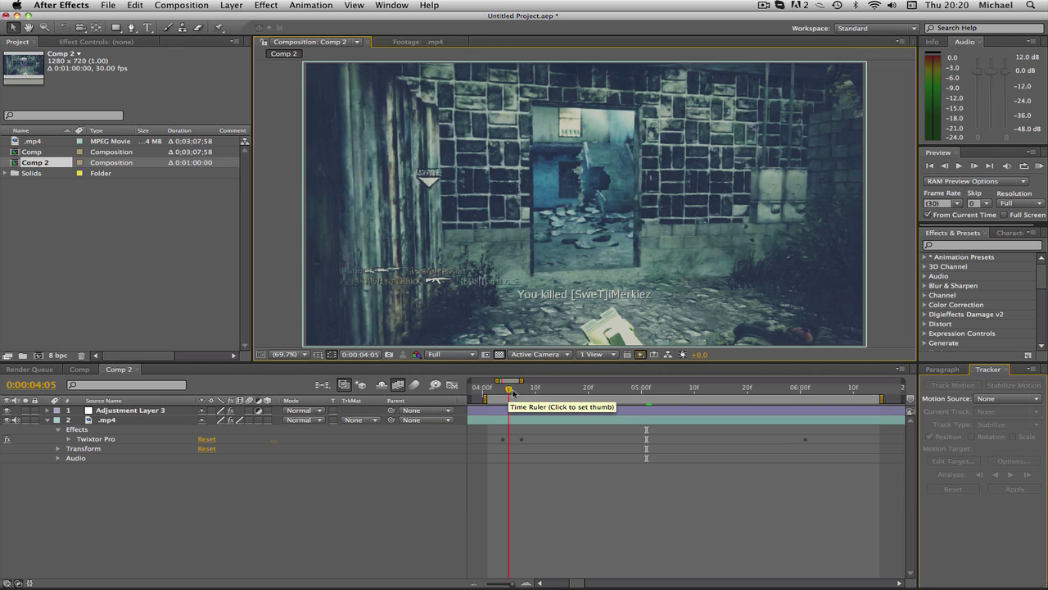
click(515, 395)
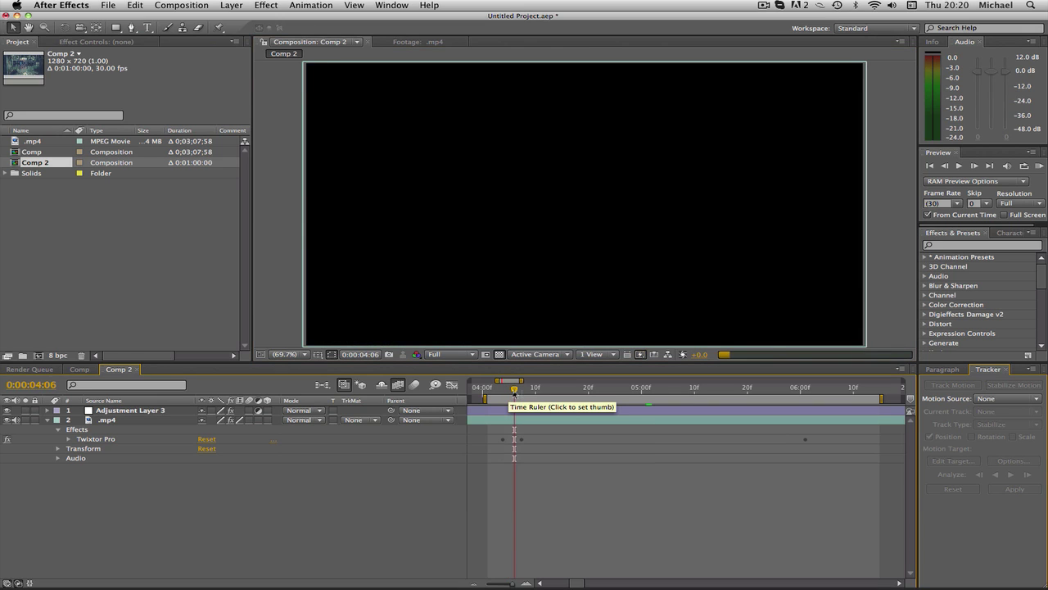
drag(514, 391, 530, 389)
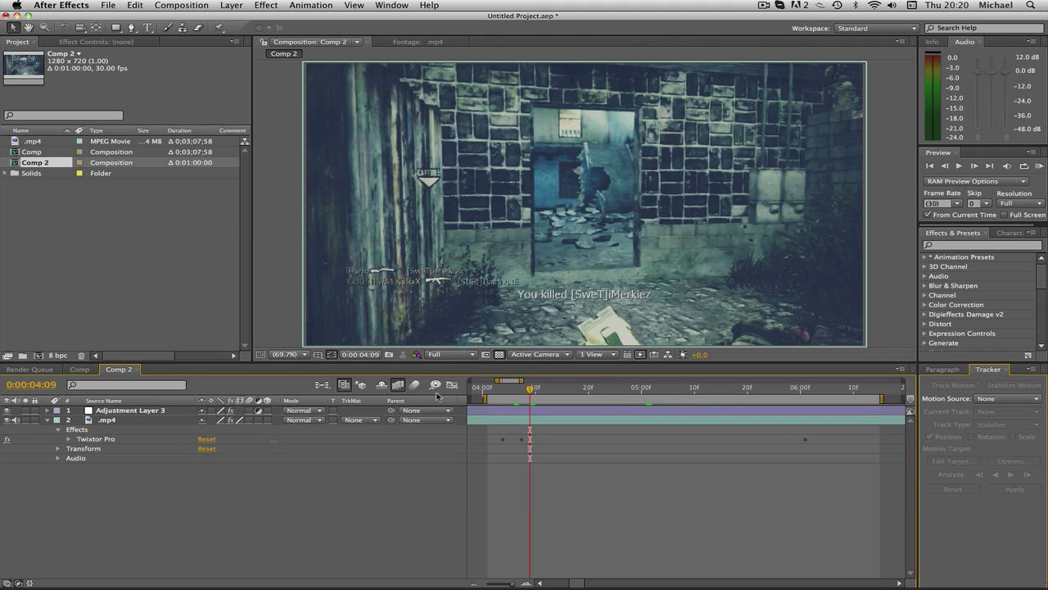
Set Comp 2 to 0:00:04:08 and view the clip's Twixtor Pro settings.
click(505, 390)
click(525, 389)
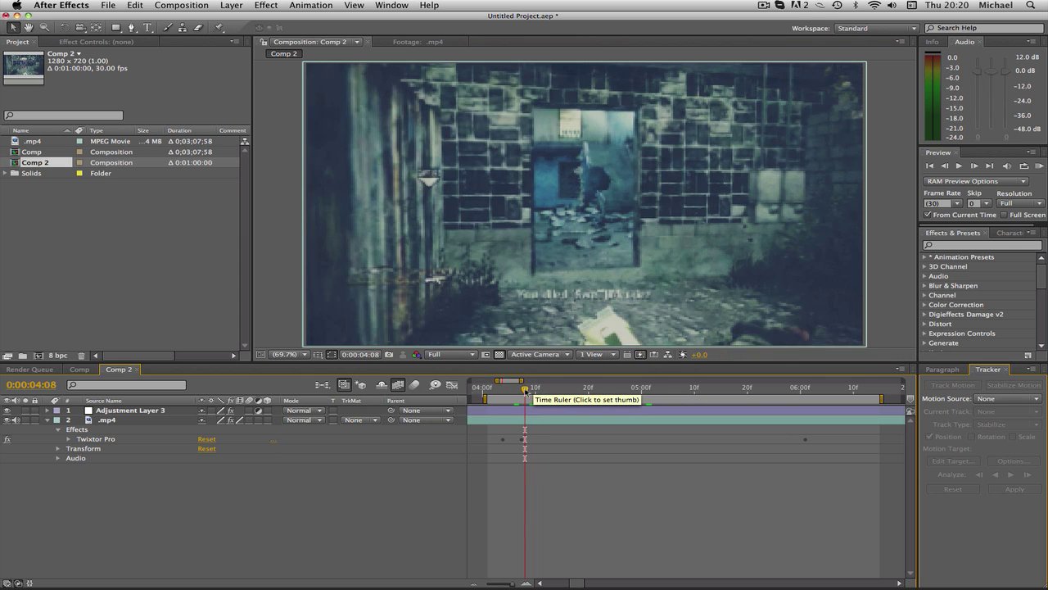
click(82, 439)
click(85, 44)
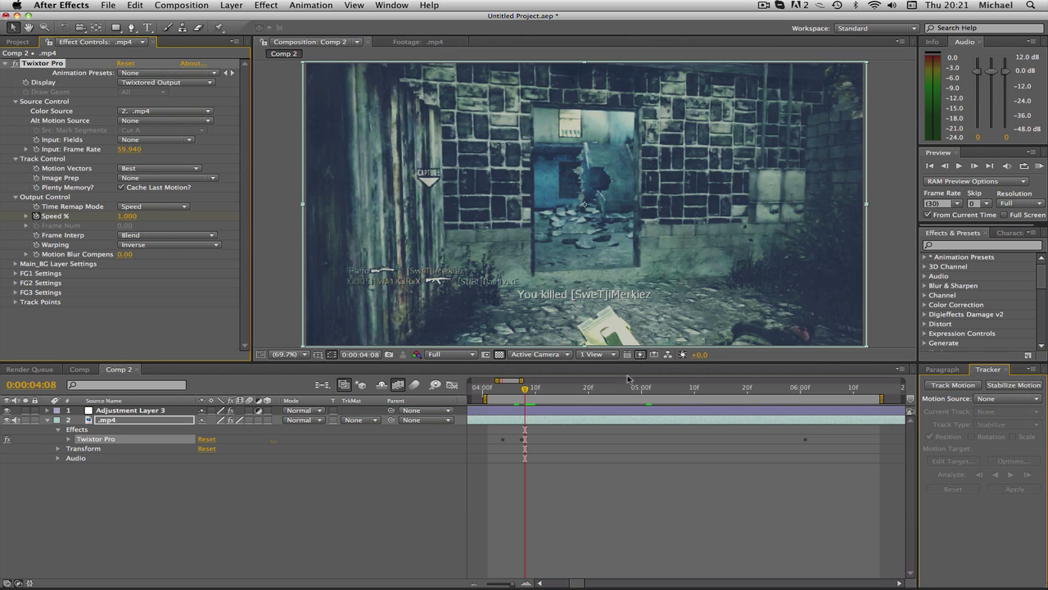
Check the clip's frame blending and Adjustment Layer 3's Looks effect, then show the Project items.
click(234, 5)
mouse_move(279, 139)
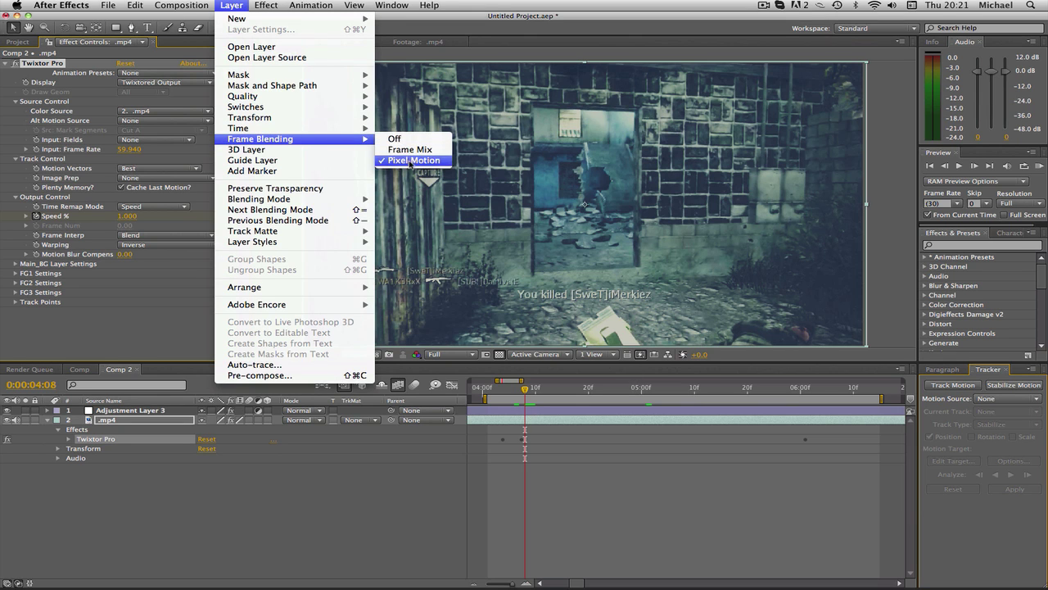
click(291, 565)
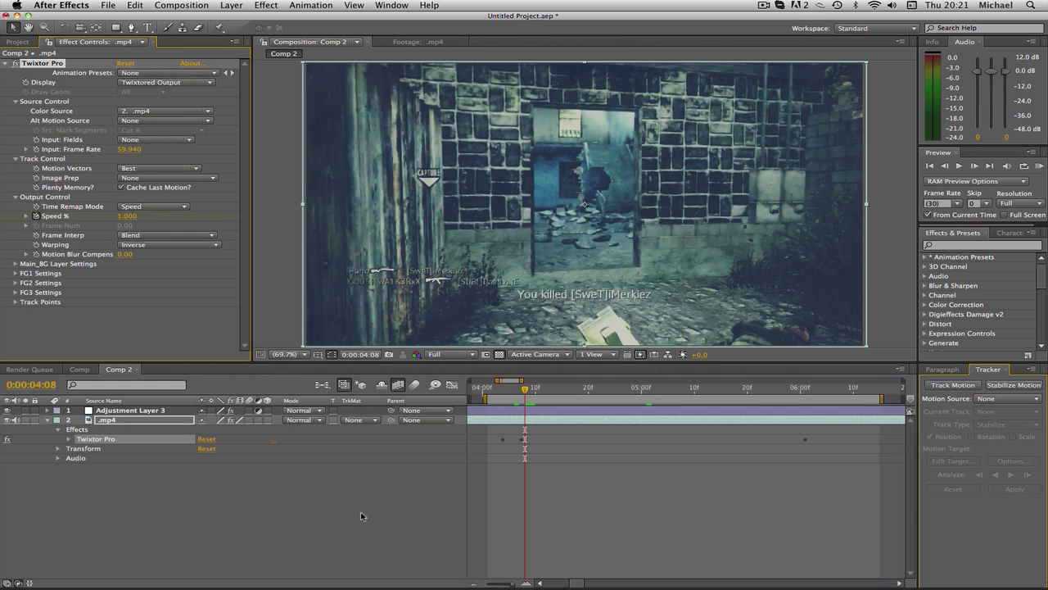
click(178, 411)
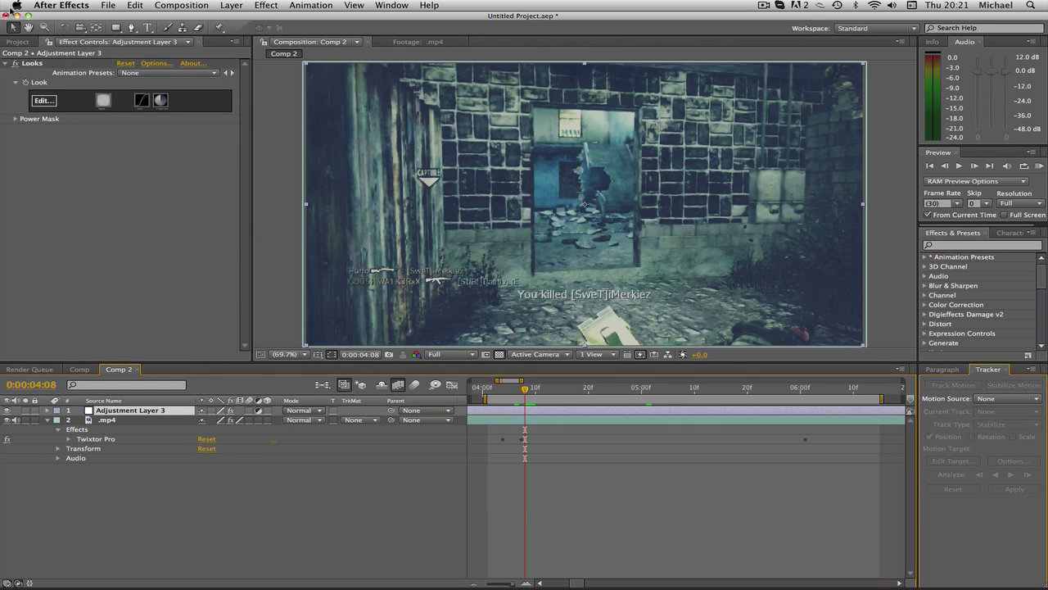
click(18, 42)
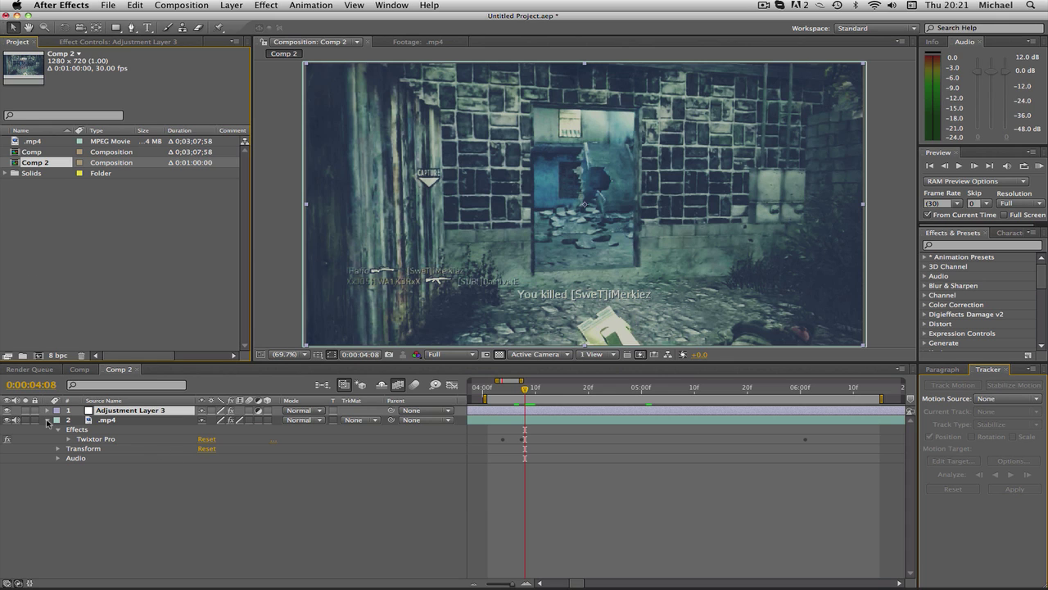
Add a new adjustment layer and place it below Adjustment Layer 3.
click(46, 420)
right_click(142, 475)
mouse_move(178, 481)
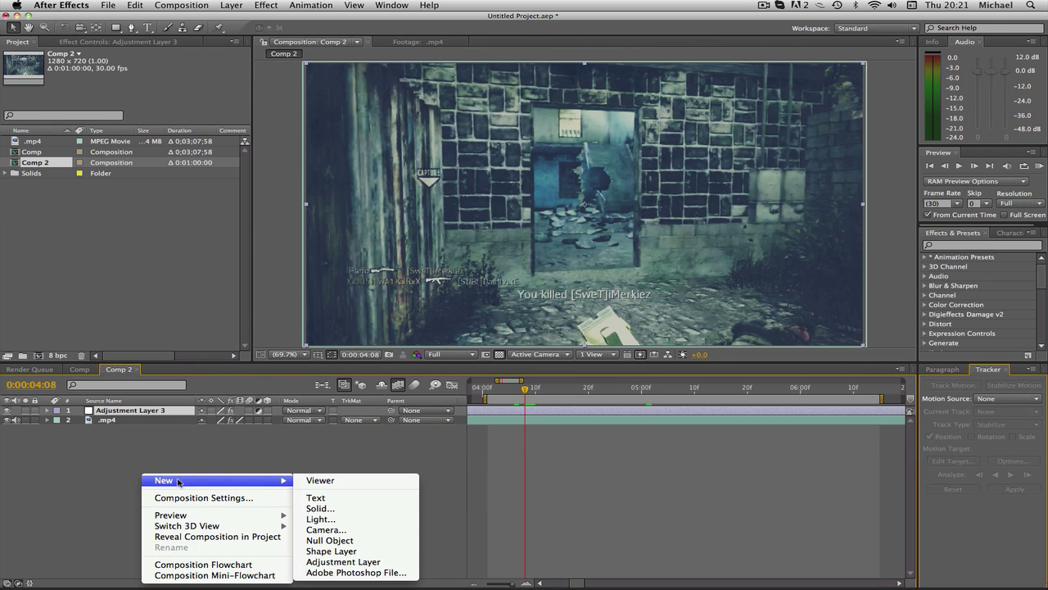
click(395, 562)
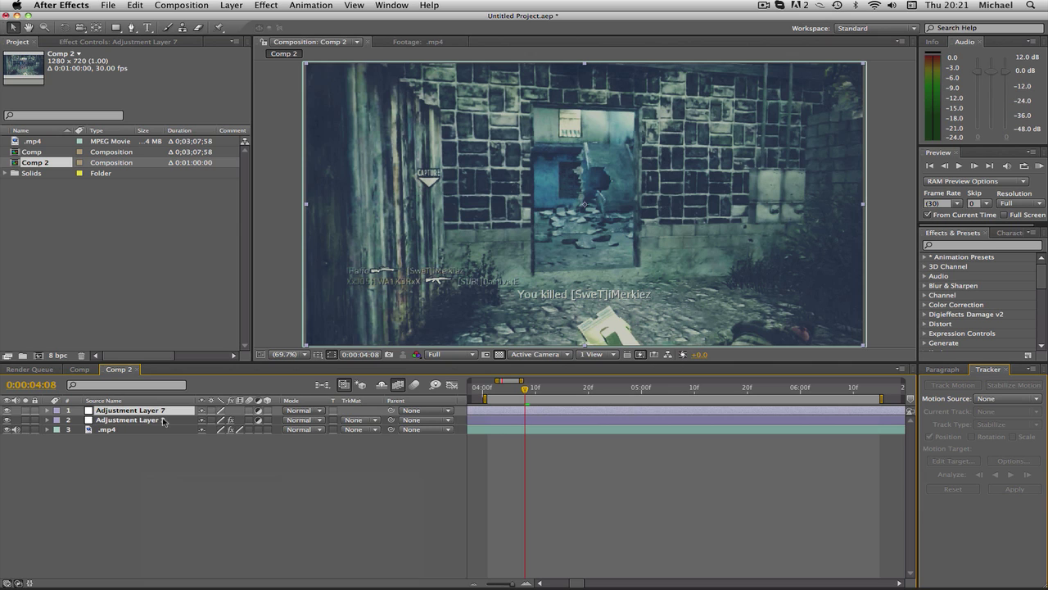
drag(160, 411, 157, 421)
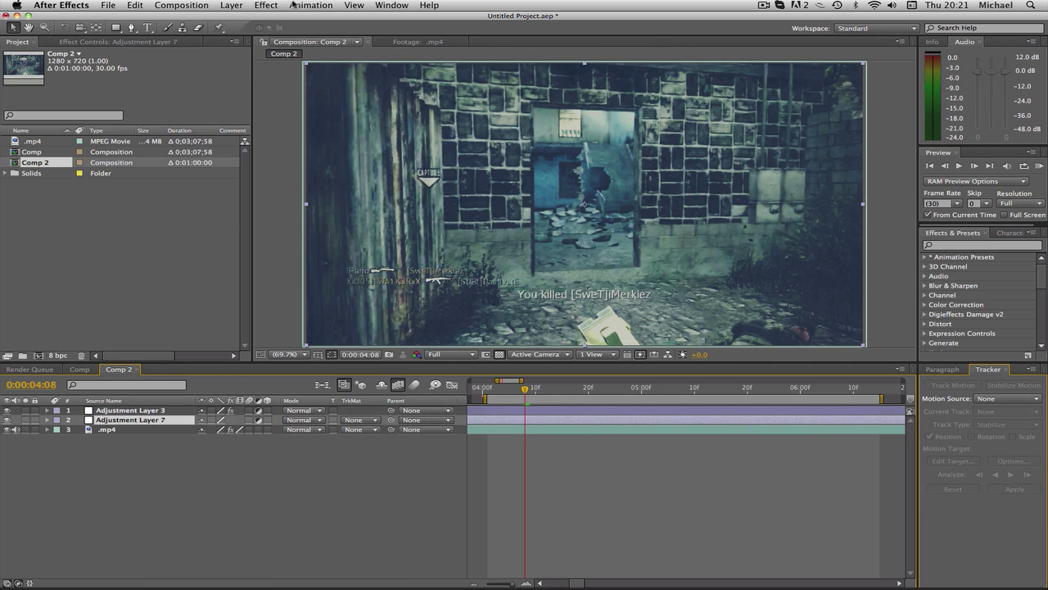
Draw a closed four-point Pen mask around the doorway on the new layer.
click(148, 28)
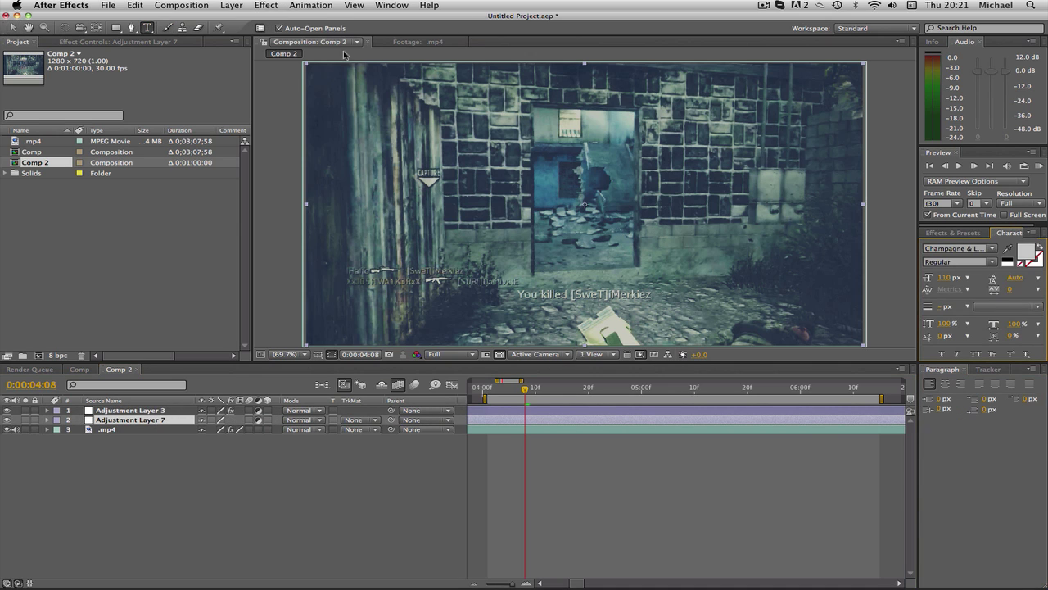
click(132, 28)
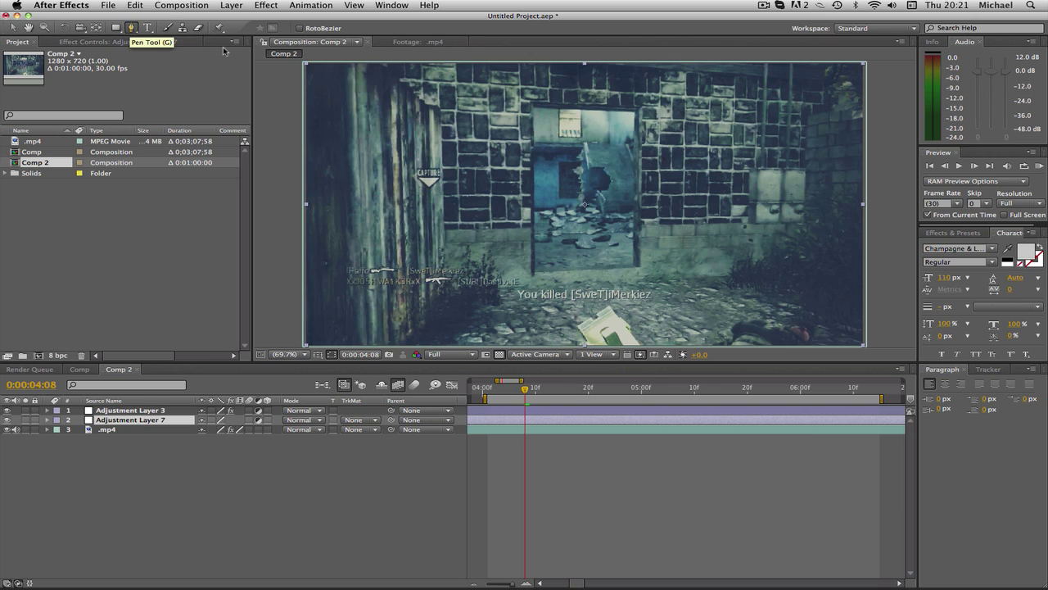
click(532, 106)
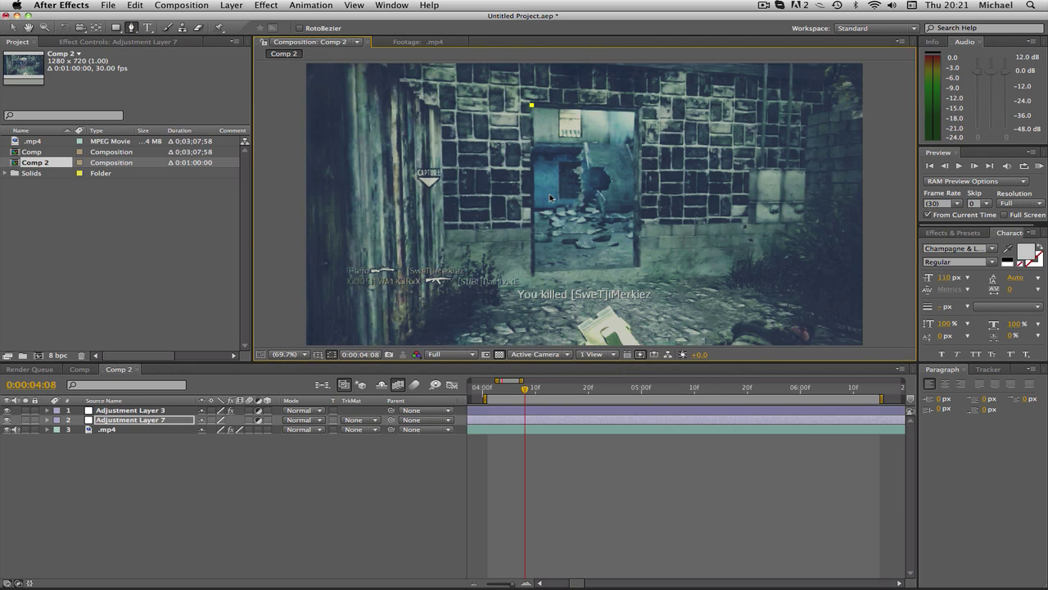
click(534, 270)
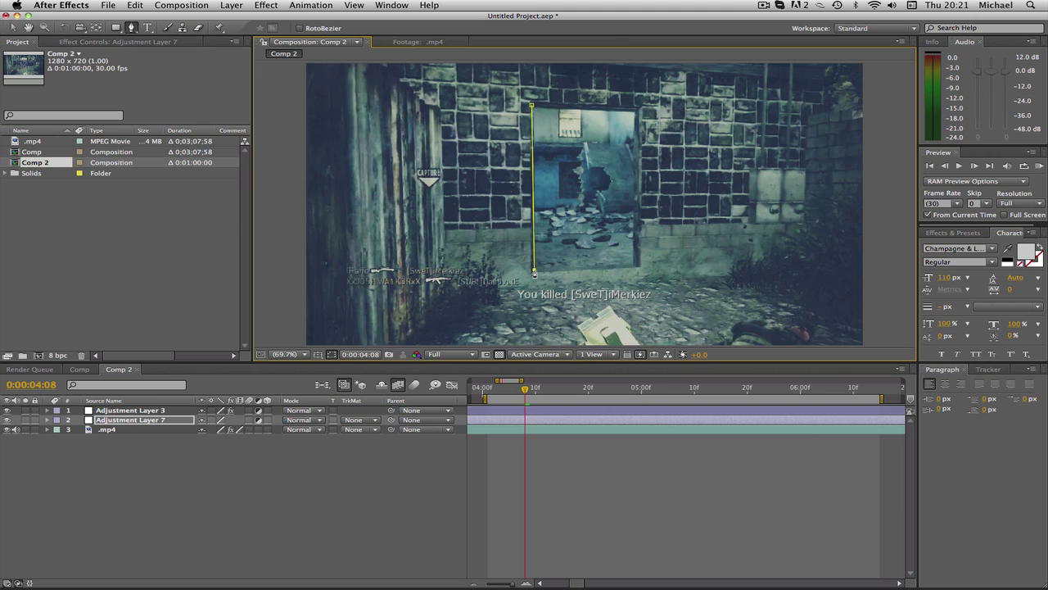
click(637, 266)
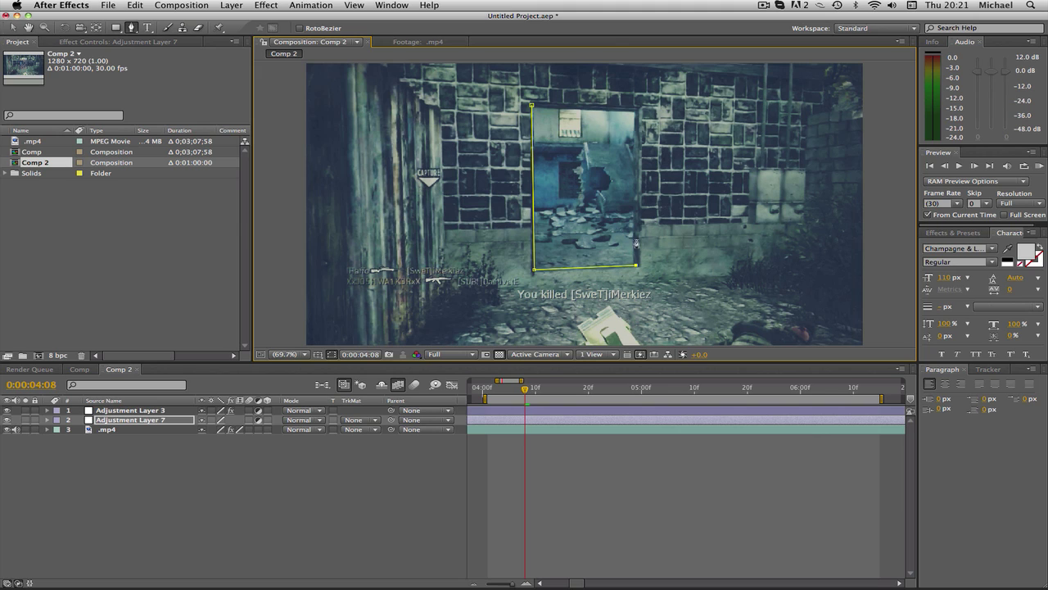
click(637, 112)
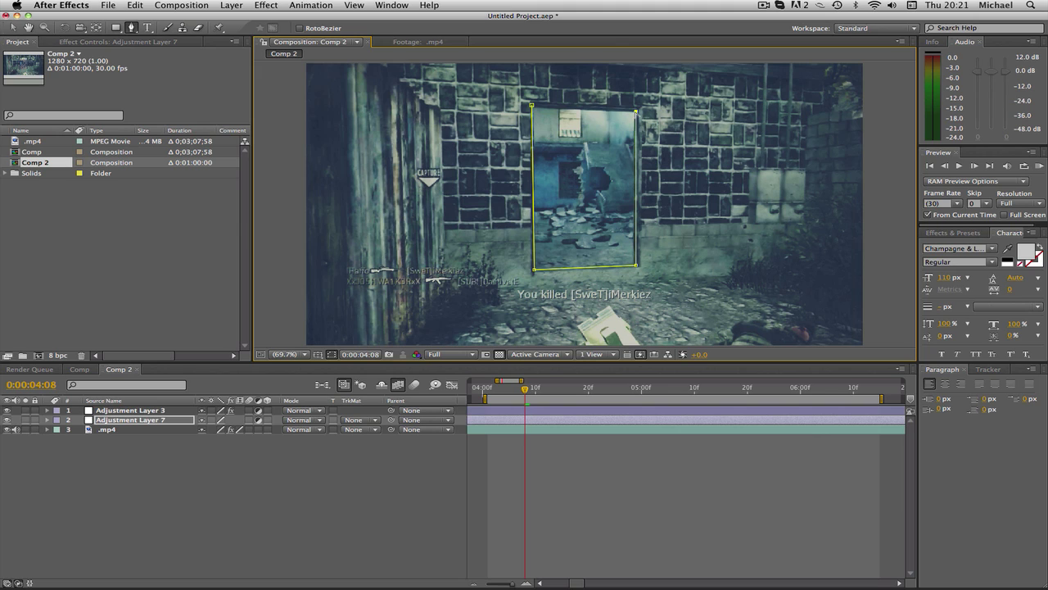
click(532, 107)
click(13, 27)
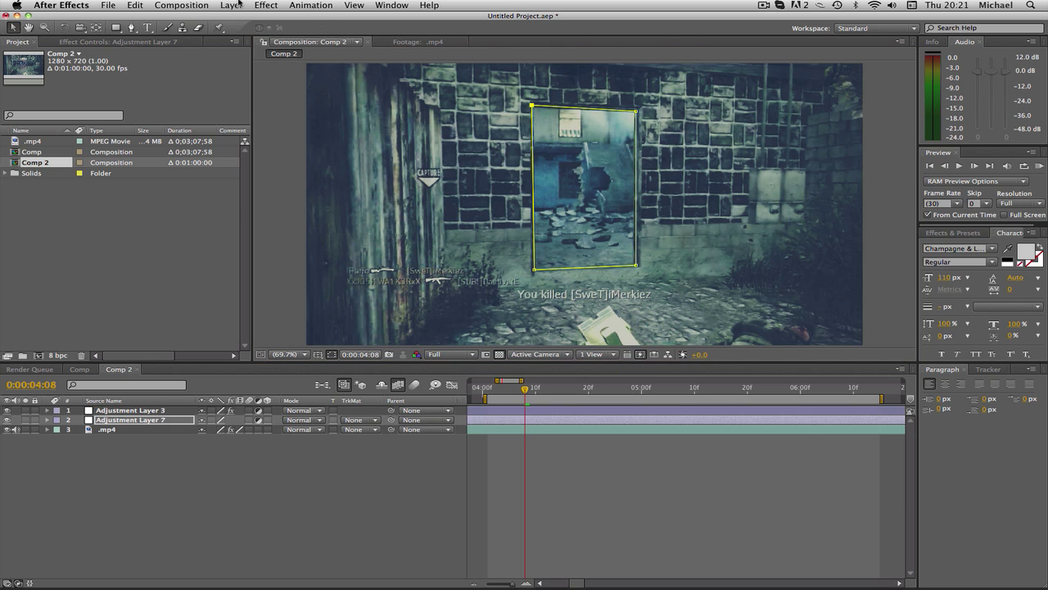
Apply a Curves effect to the masked adjustment layer and expand its properties.
click(188, 5)
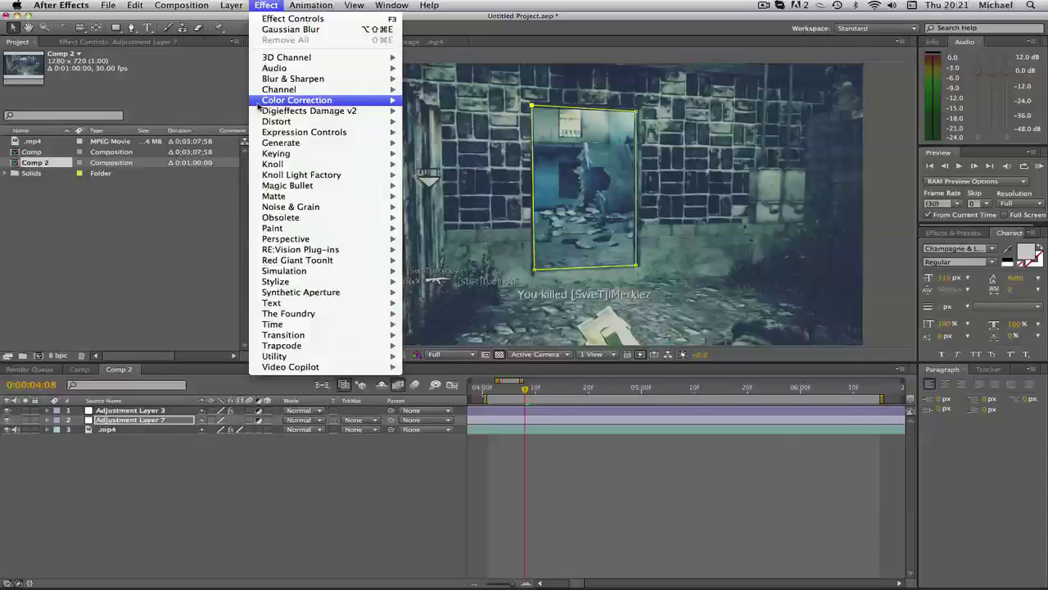
mouse_move(259, 105)
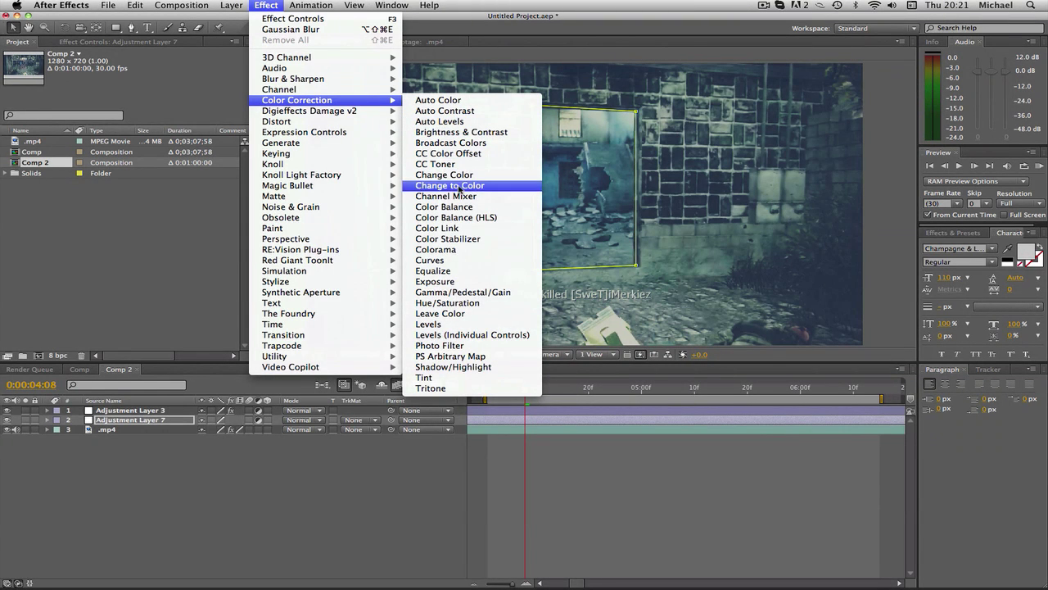
click(443, 261)
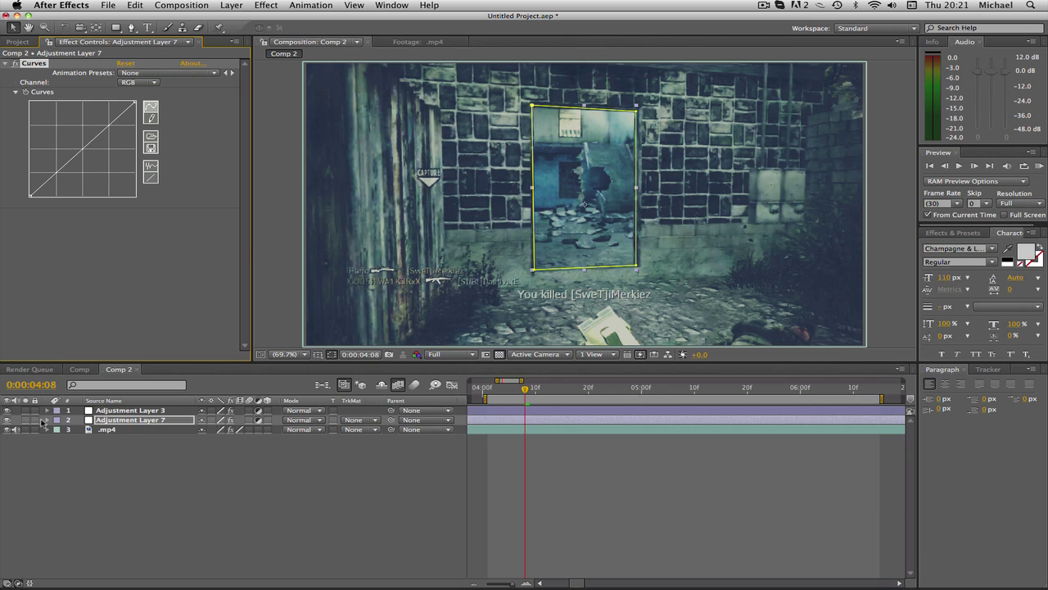
click(46, 419)
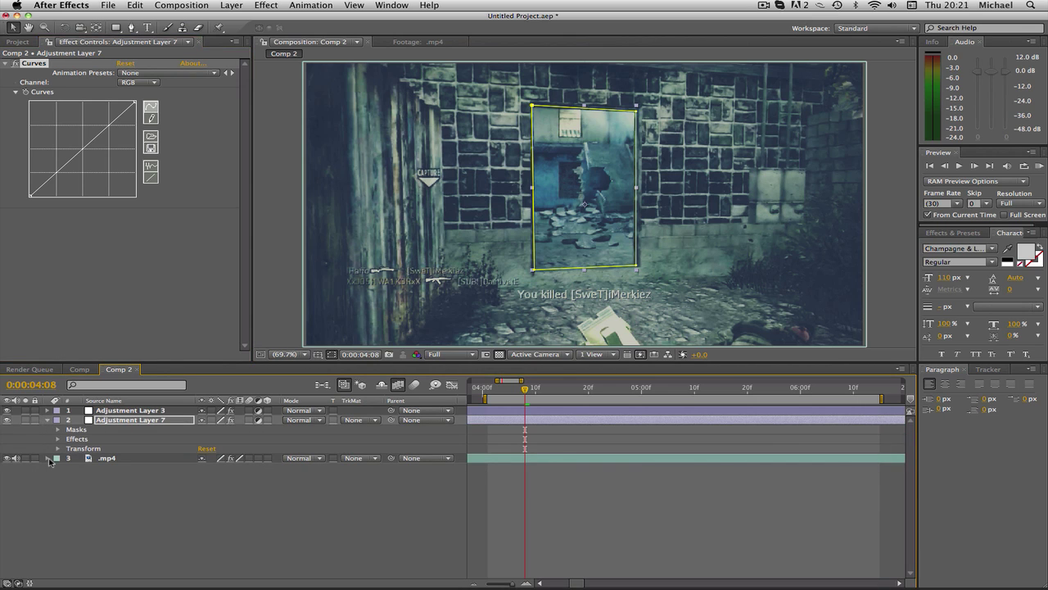
click(47, 459)
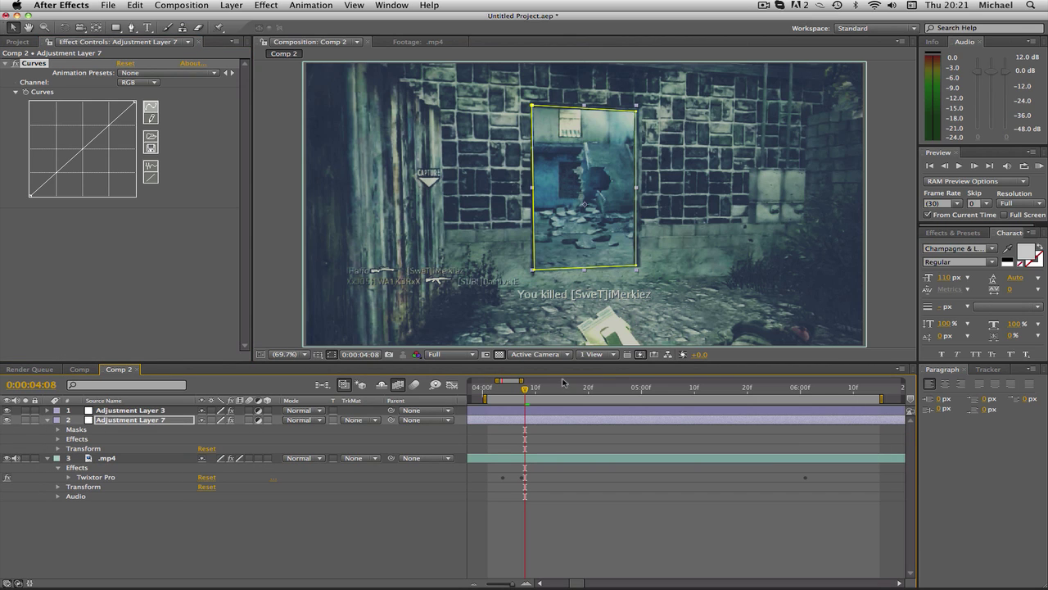
At 0:00:04:11, switch the Curves channel to Red, leaving the curve straight.
drag(550, 386, 539, 389)
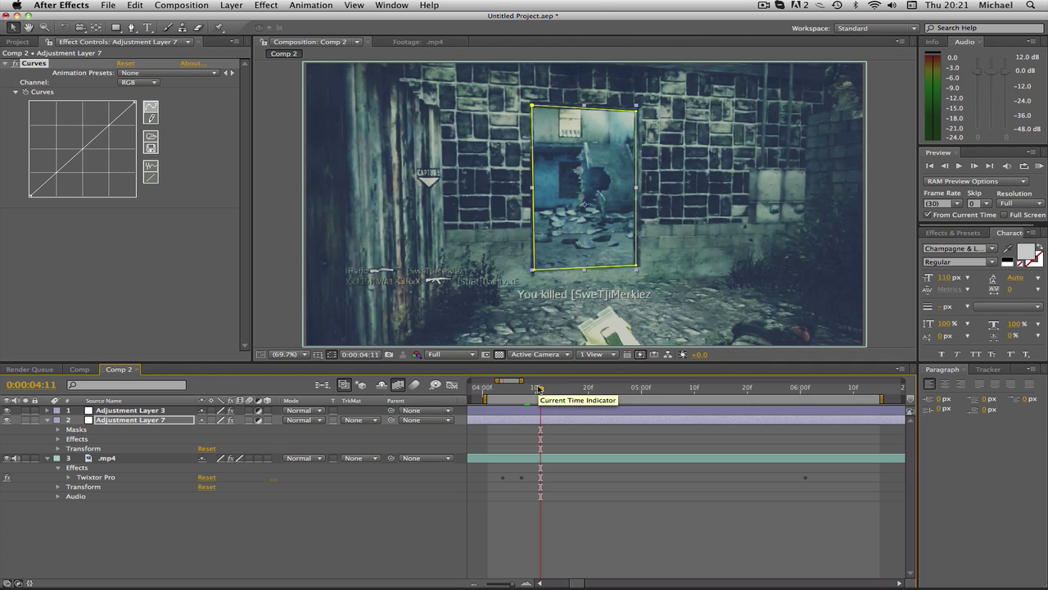
click(148, 83)
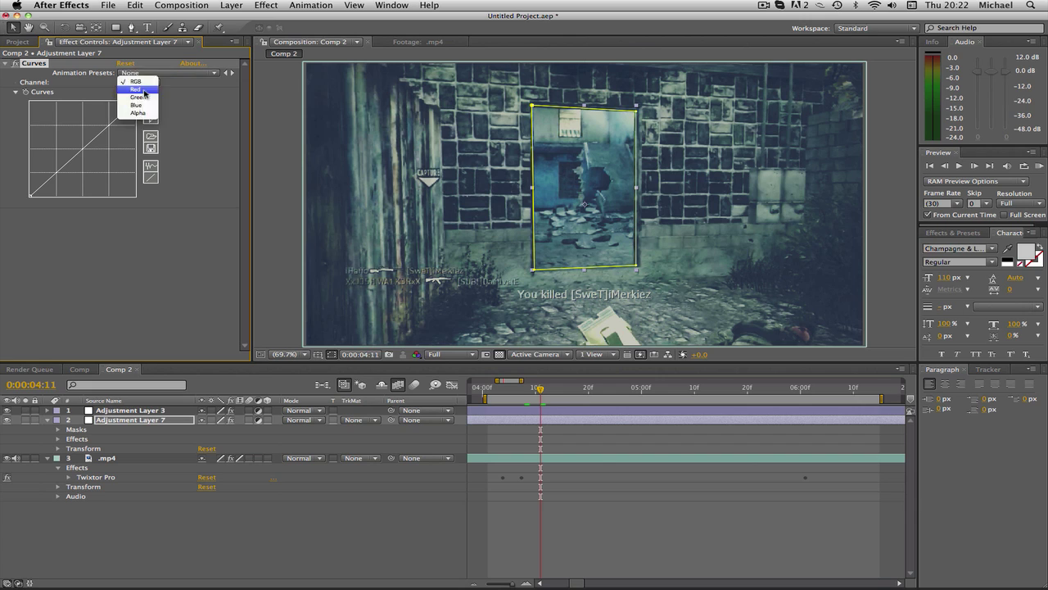
click(136, 89)
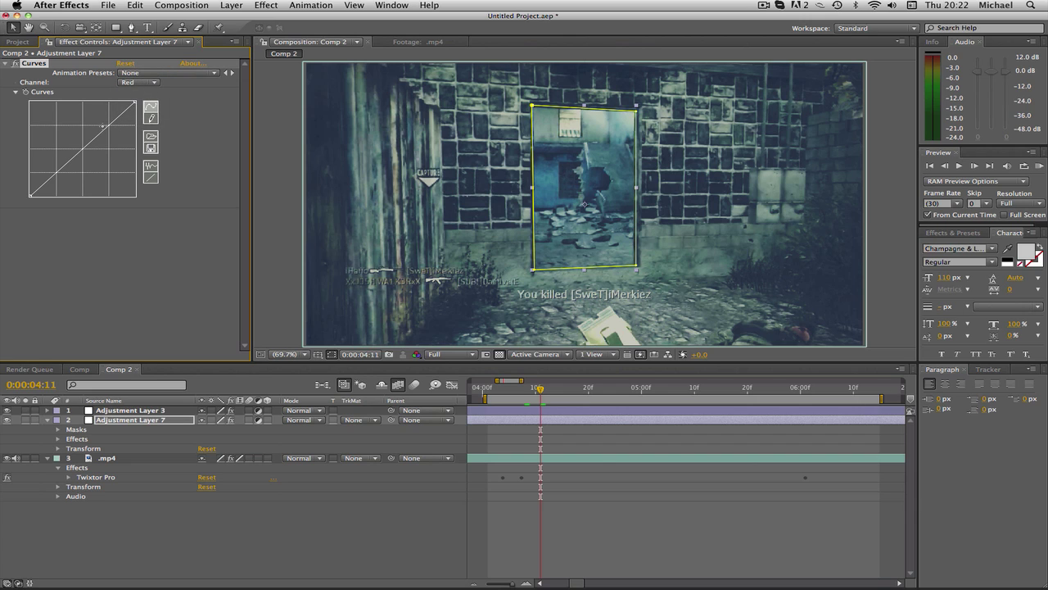
click(147, 84)
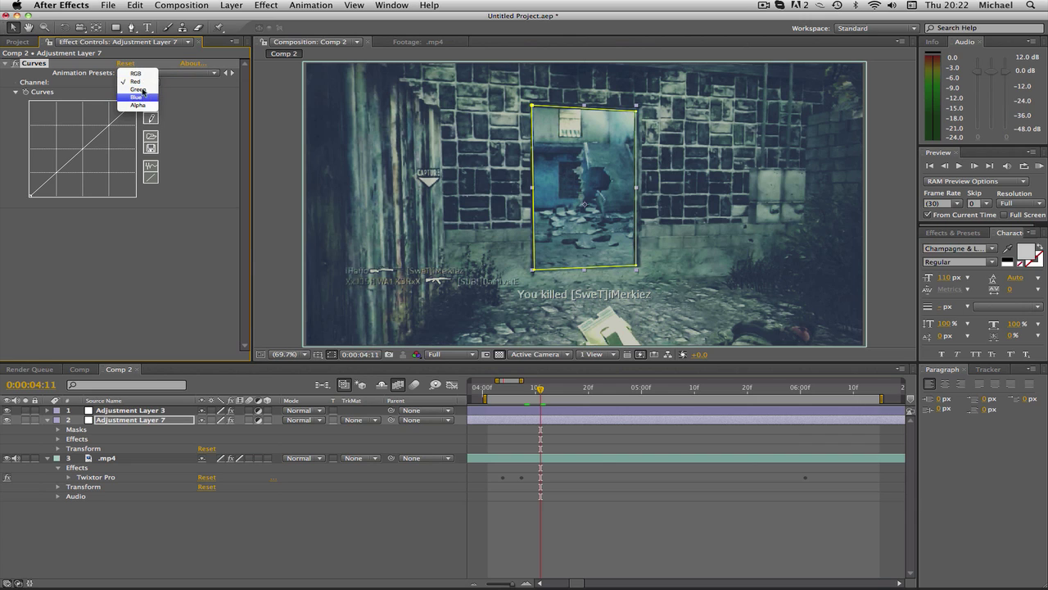
click(145, 83)
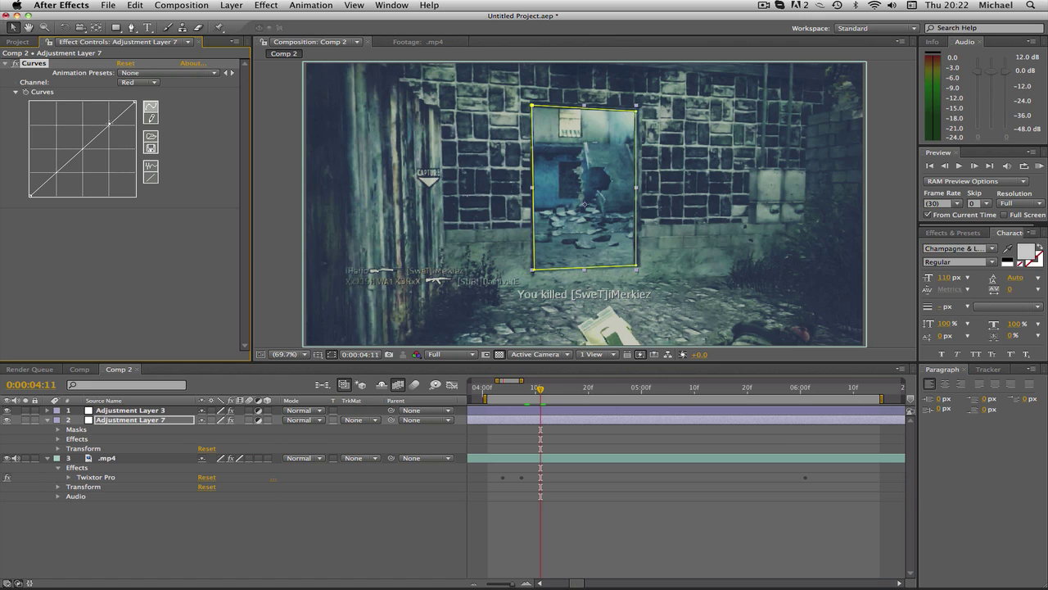
mouse_move(110, 124)
mouse_down()
mouse_move(97, 118)
mouse_move(110, 124)
mouse_up()
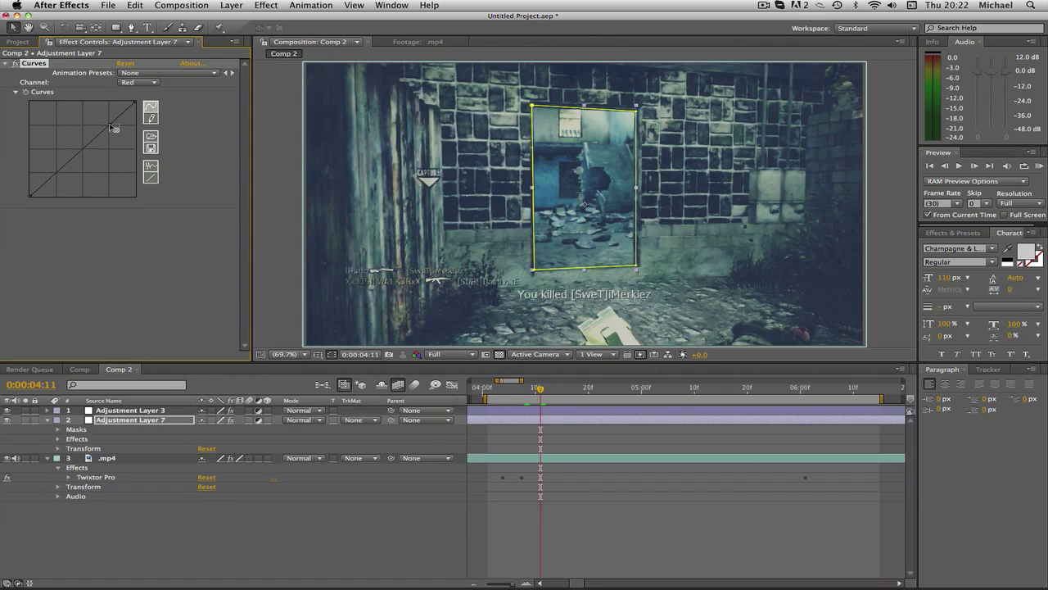
click(151, 178)
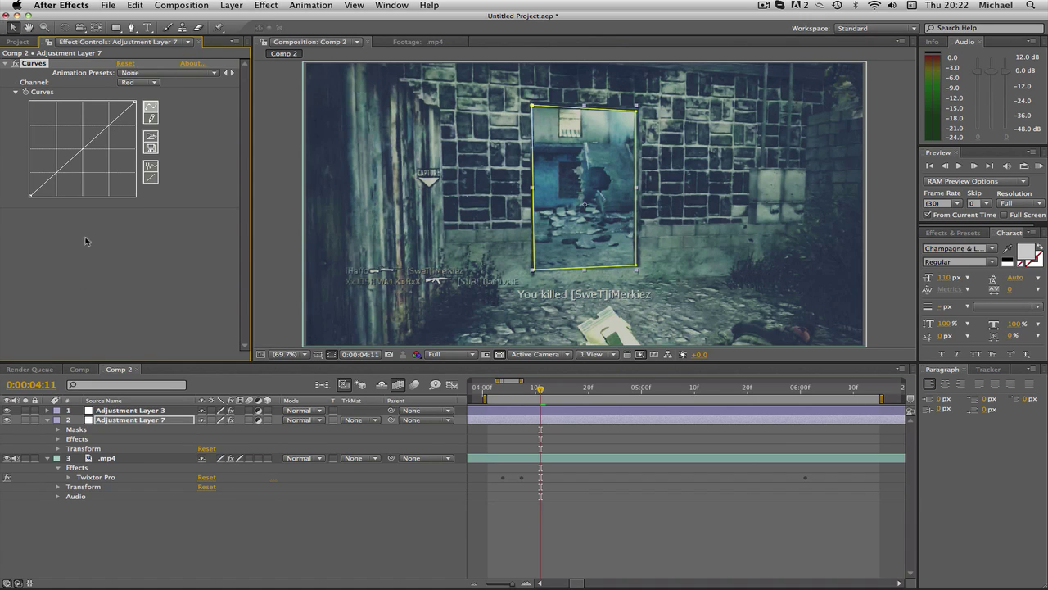
Keyframe the red curve: straight at 4:11, boosted pink at 5:00, straight again at 5:17.
click(25, 92)
click(641, 391)
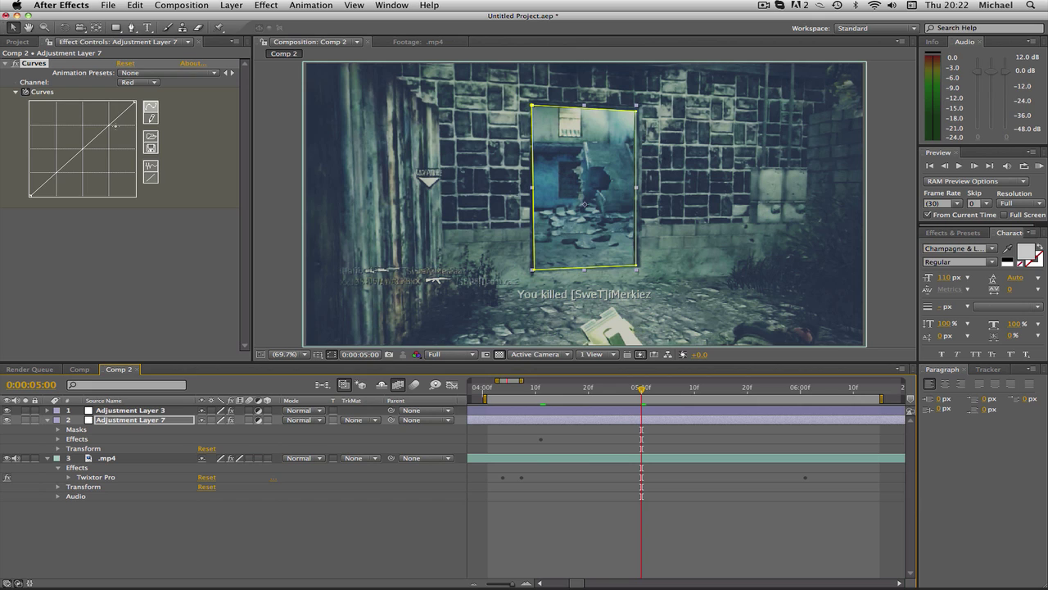
drag(107, 125, 97, 115)
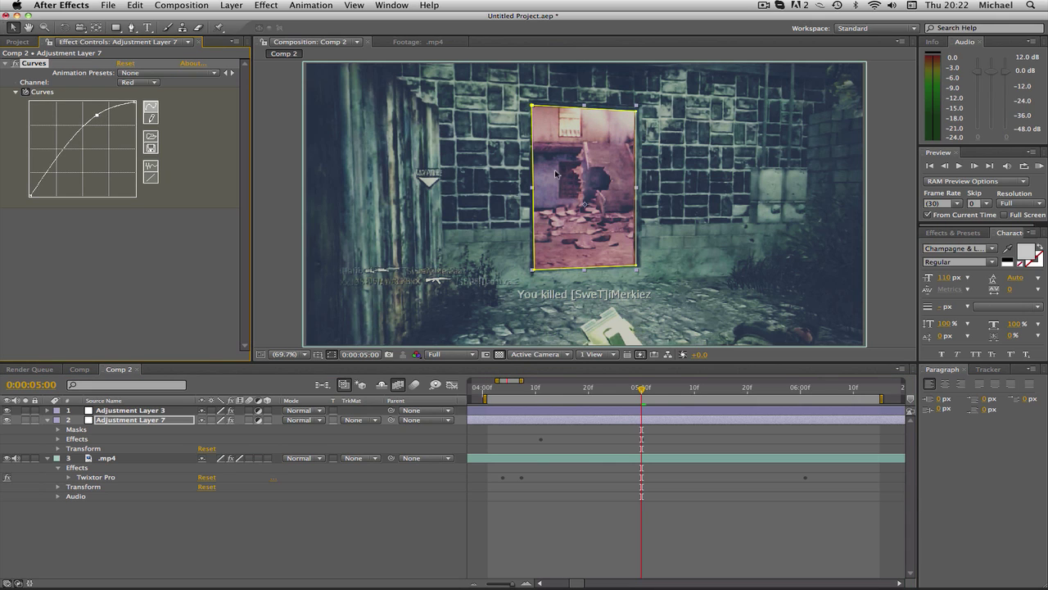
click(732, 389)
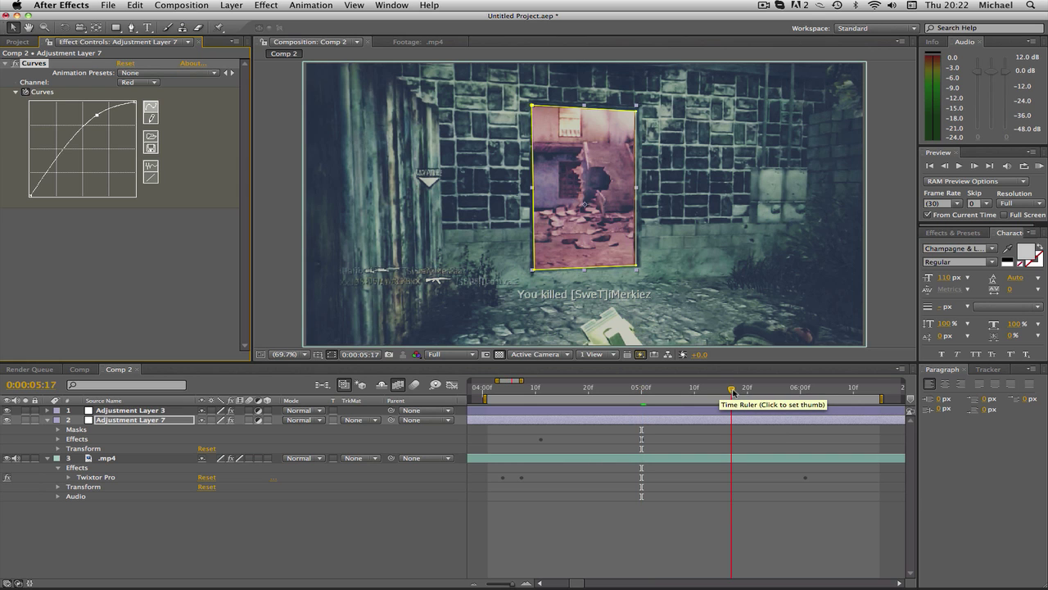
click(152, 181)
click(537, 388)
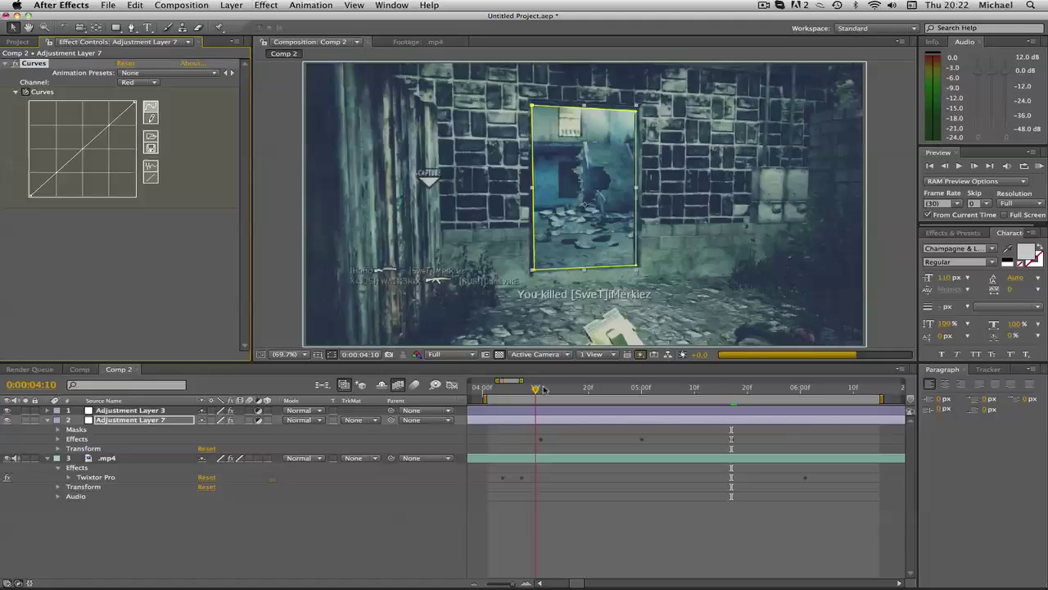
drag(543, 388, 643, 387)
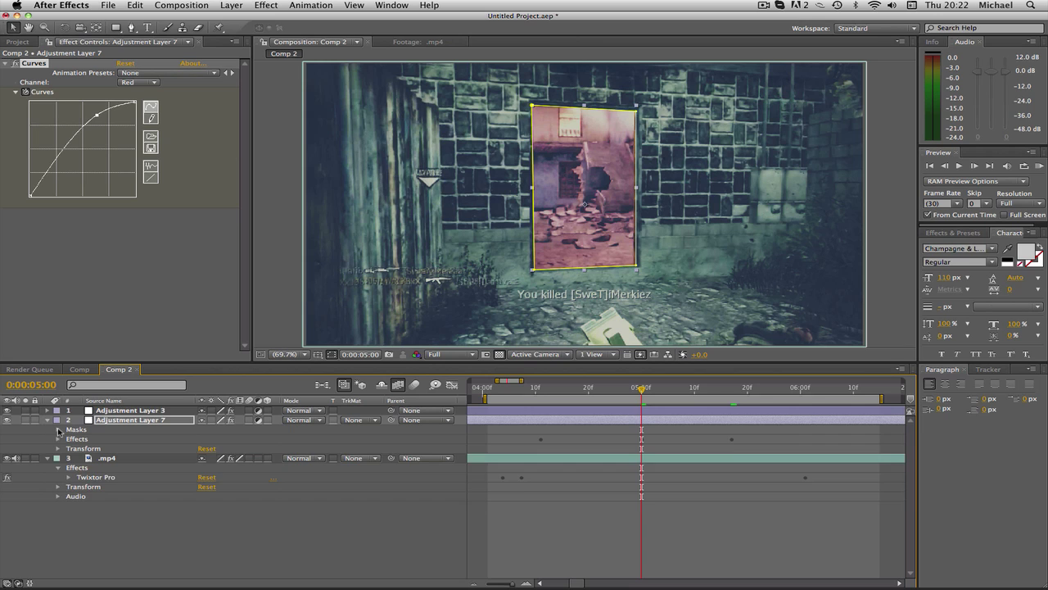
Open Mask 1 on Adjustment Layer 7 and raise its Mask Feather from 50 to 88 pixels.
click(58, 430)
click(69, 439)
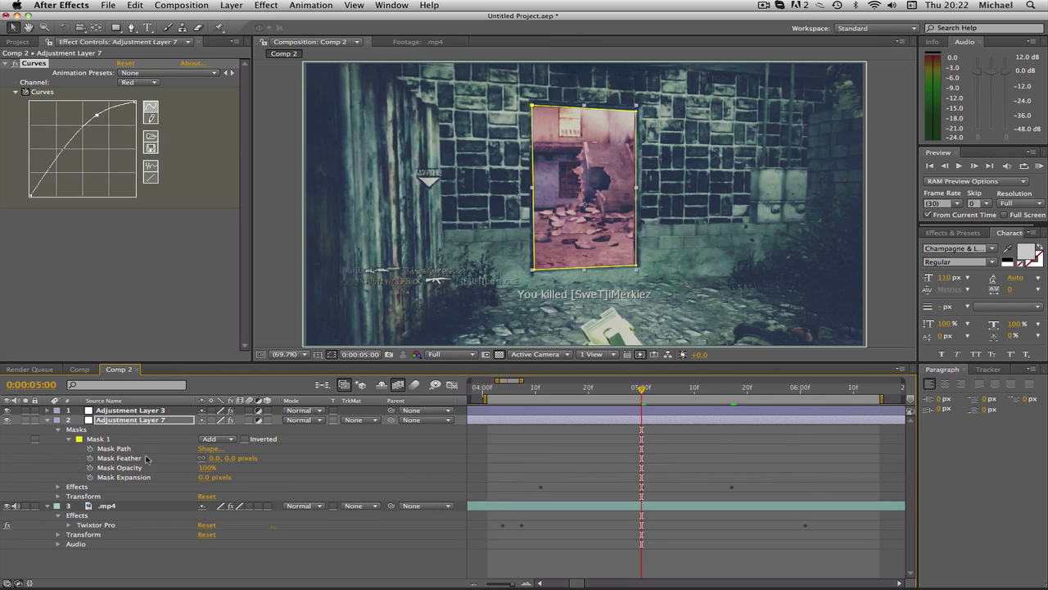
click(229, 457)
text(50)
key(Return)
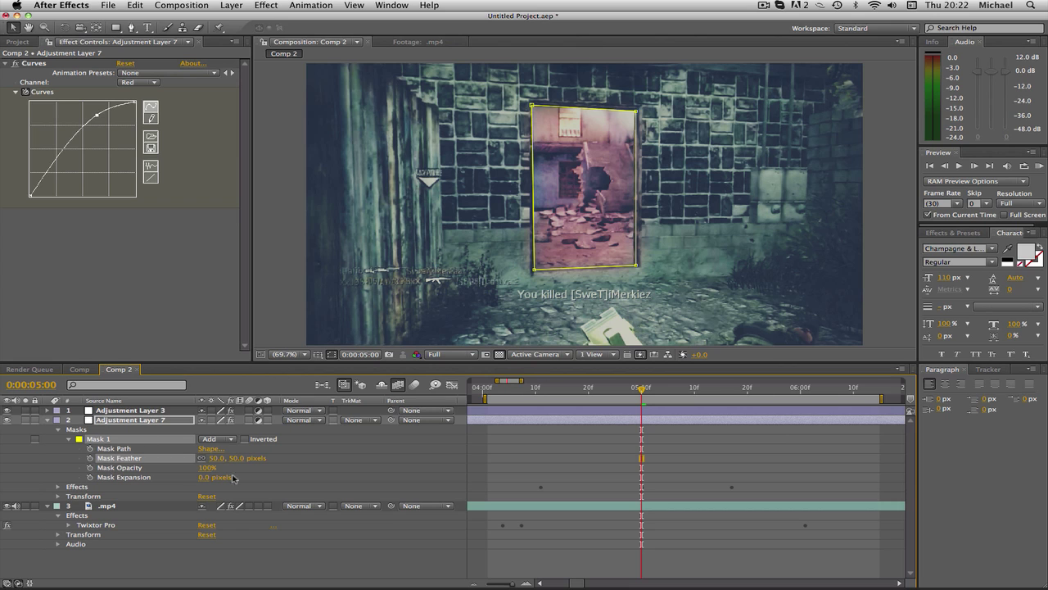
mouse_move(233, 458)
mouse_down()
mouse_move(271, 458)
mouse_move(230, 458)
mouse_up()
click(186, 300)
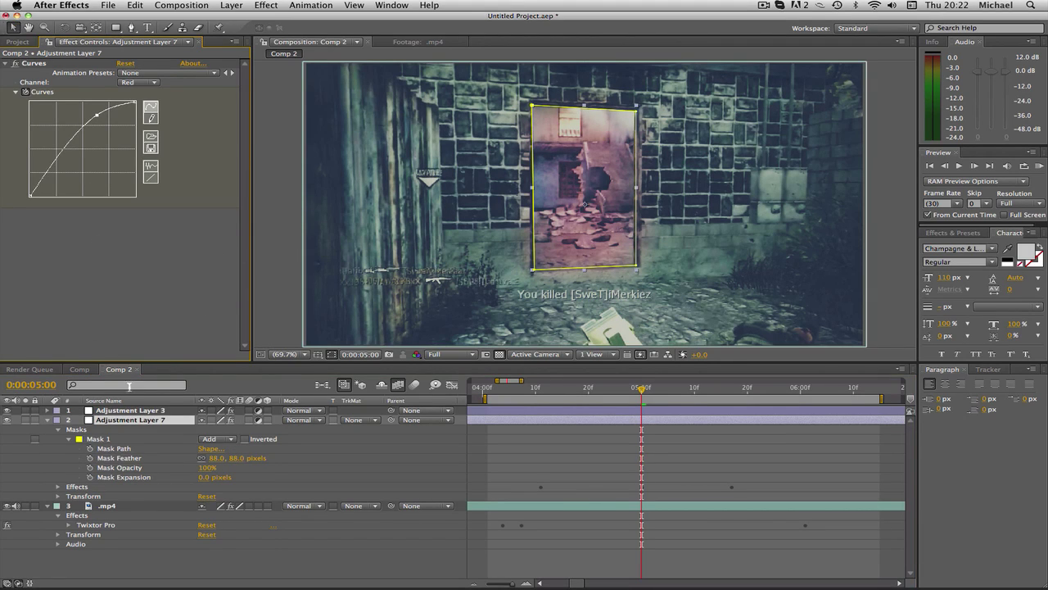
click(324, 347)
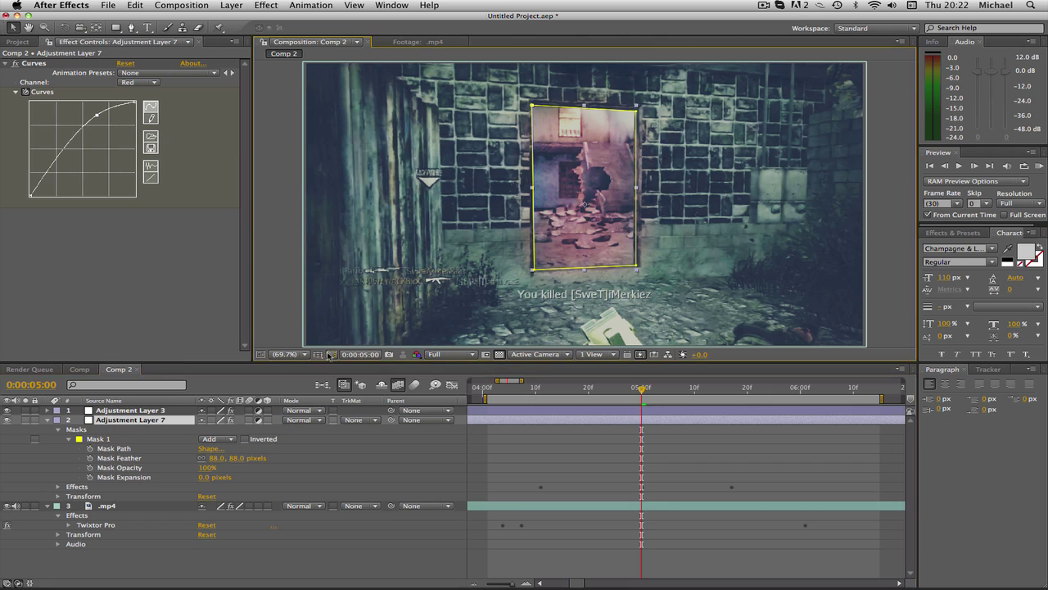
Drag the doorway mask's corners on Adjustment Layer 7 to fit, then preview to about 5:20.
click(637, 273)
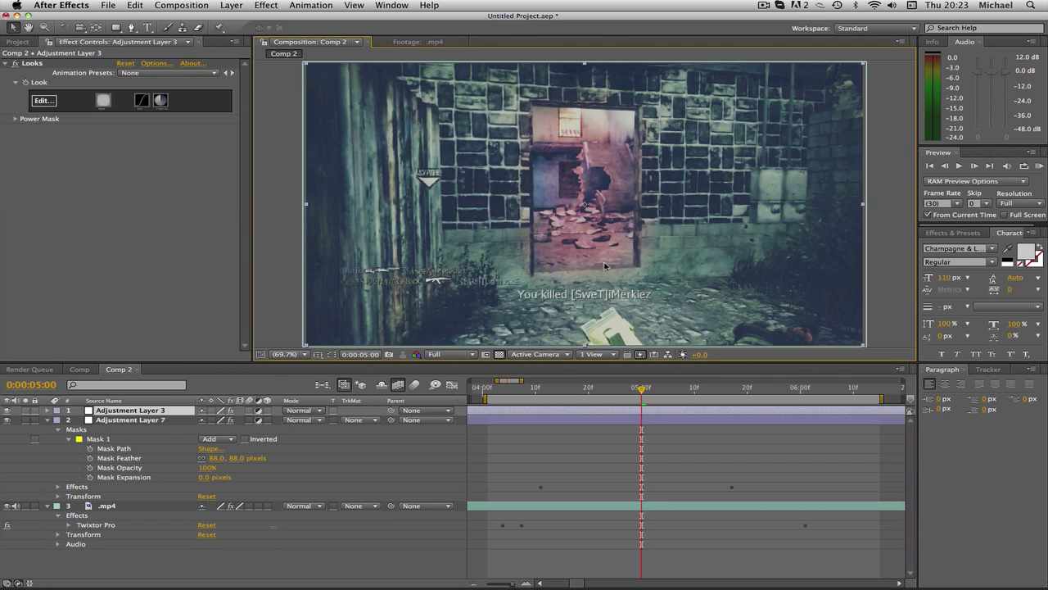
click(158, 421)
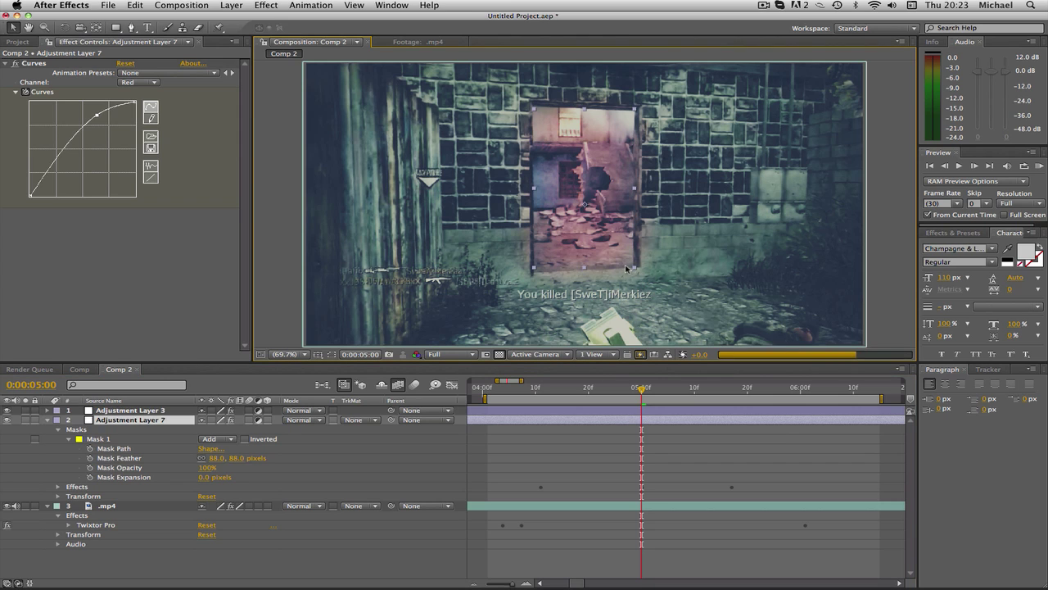
mouse_move(629, 269)
mouse_down()
mouse_move(613, 261)
mouse_move(631, 271)
mouse_up()
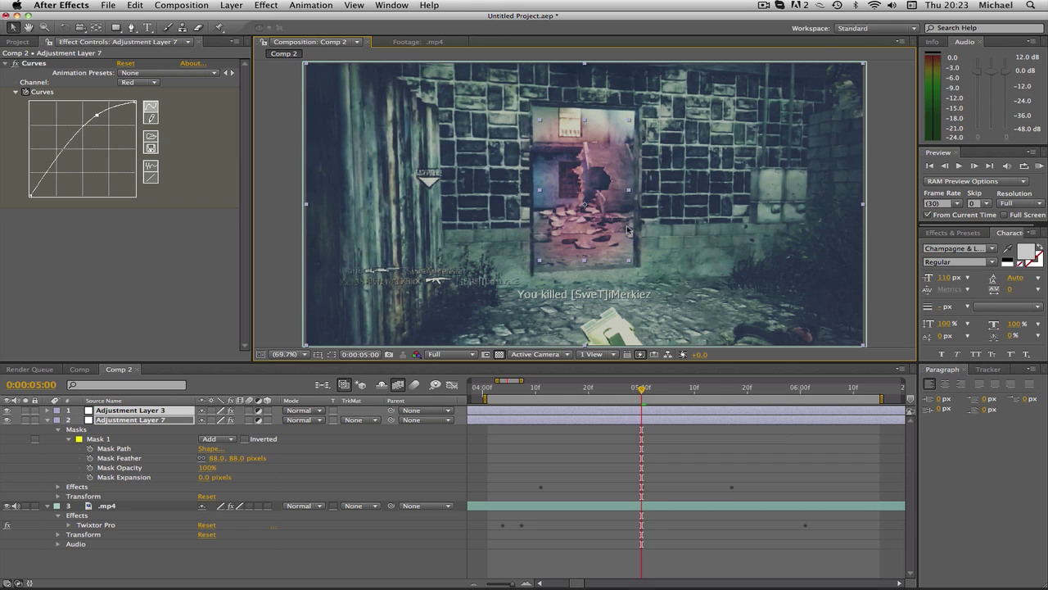
drag(630, 263, 637, 267)
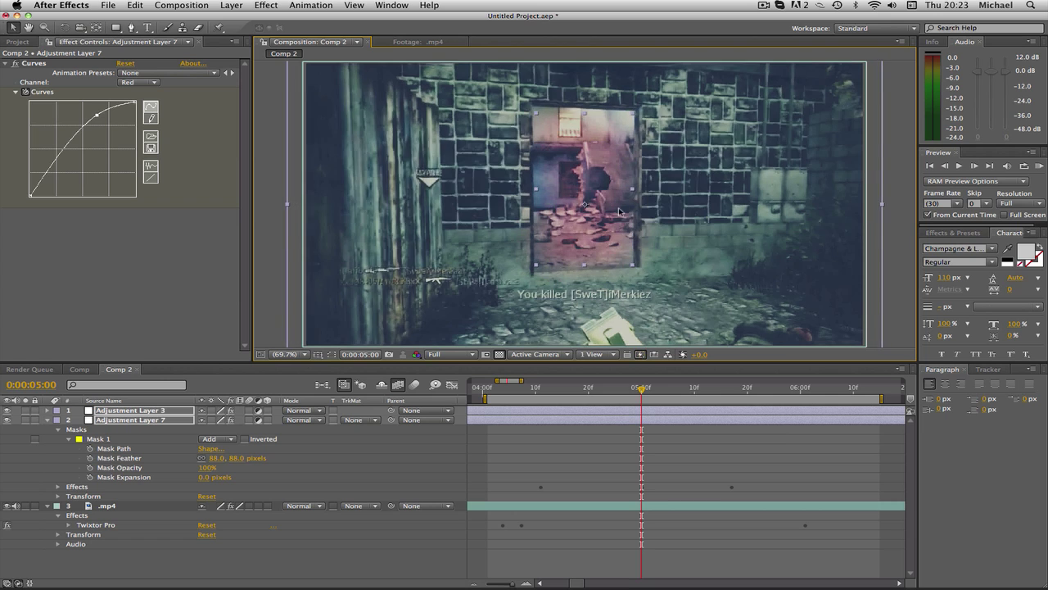
drag(585, 204, 585, 204)
drag(548, 391, 621, 403)
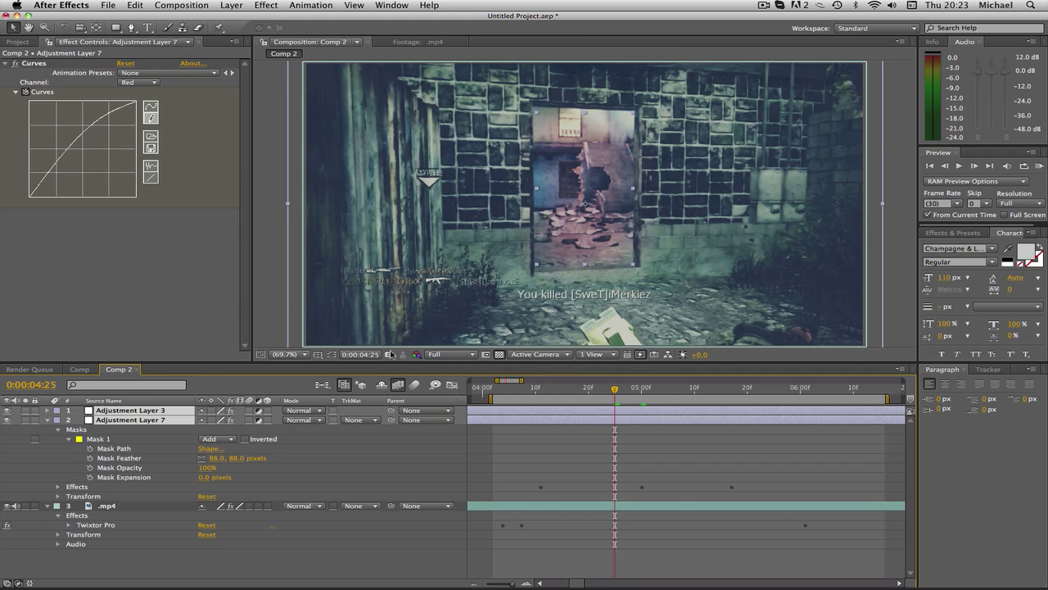
Return to 0:00:04:04 and find Gaussian Blur in Effects & Presets by searching 'gaus'.
click(47, 420)
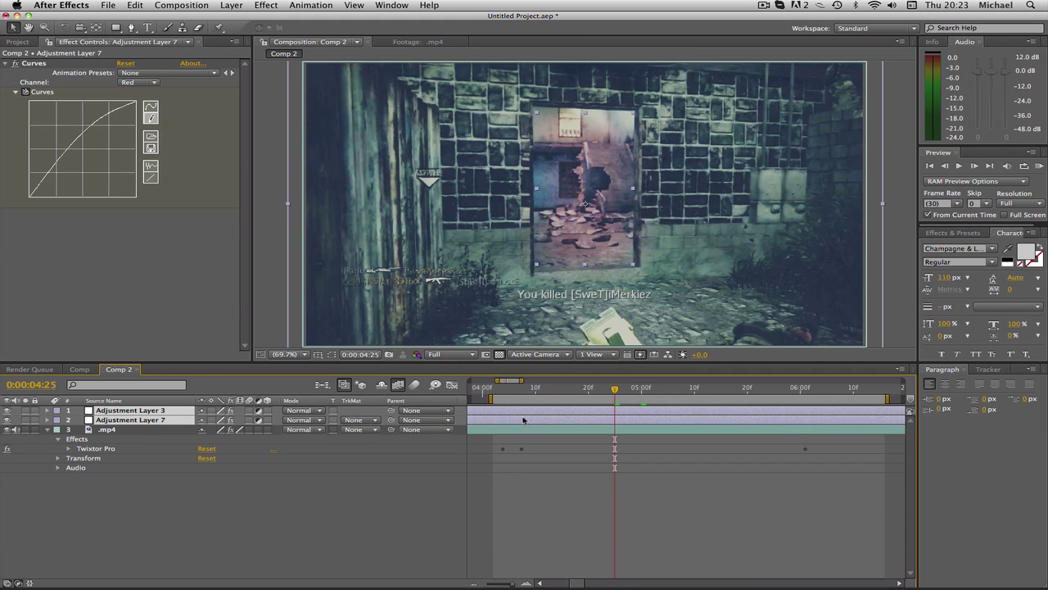
drag(494, 393, 504, 393)
click(954, 233)
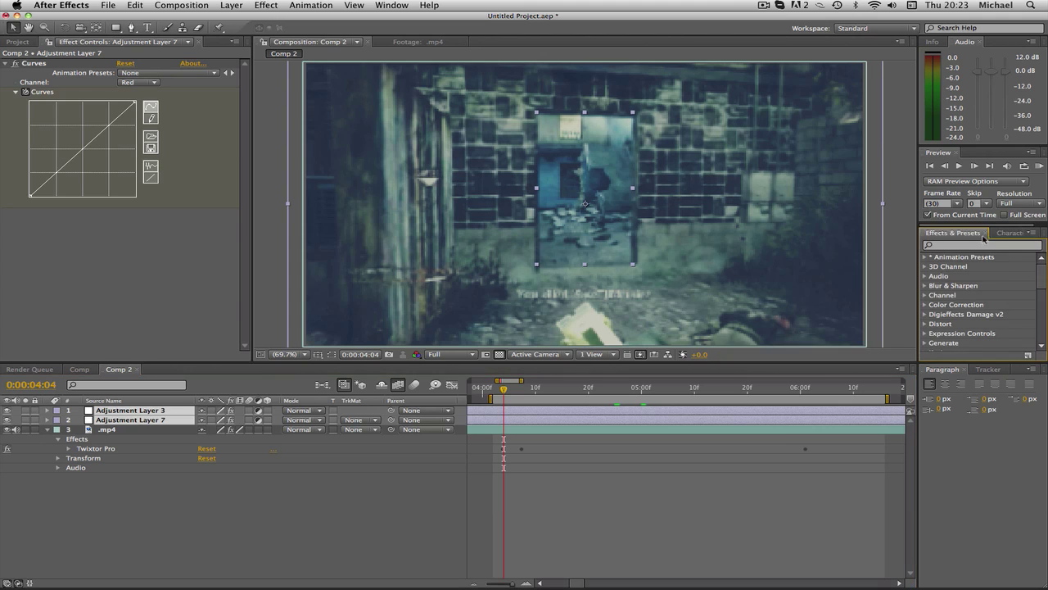
click(952, 246)
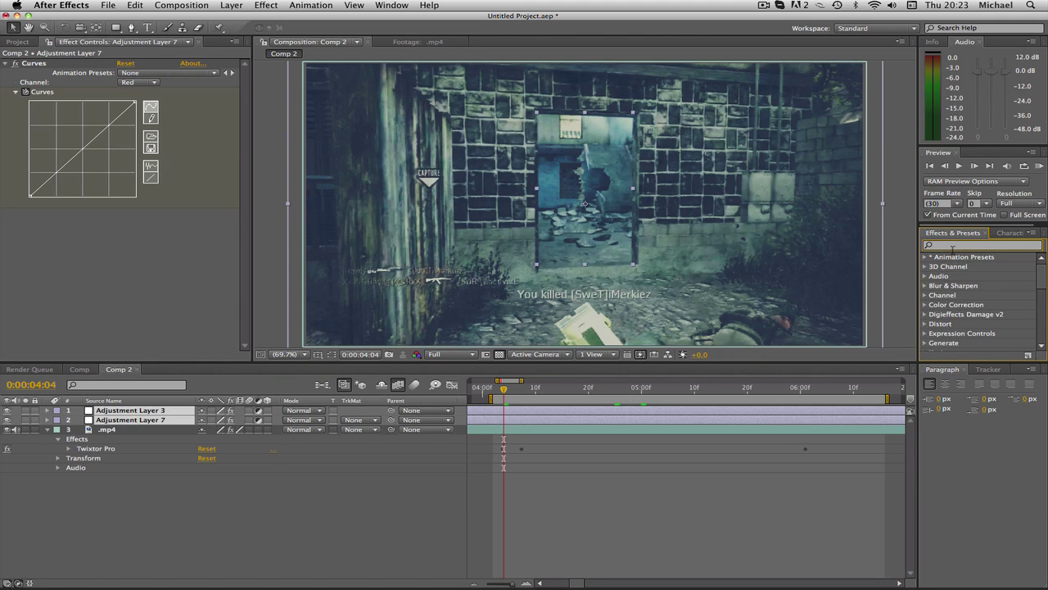
text(gaus)
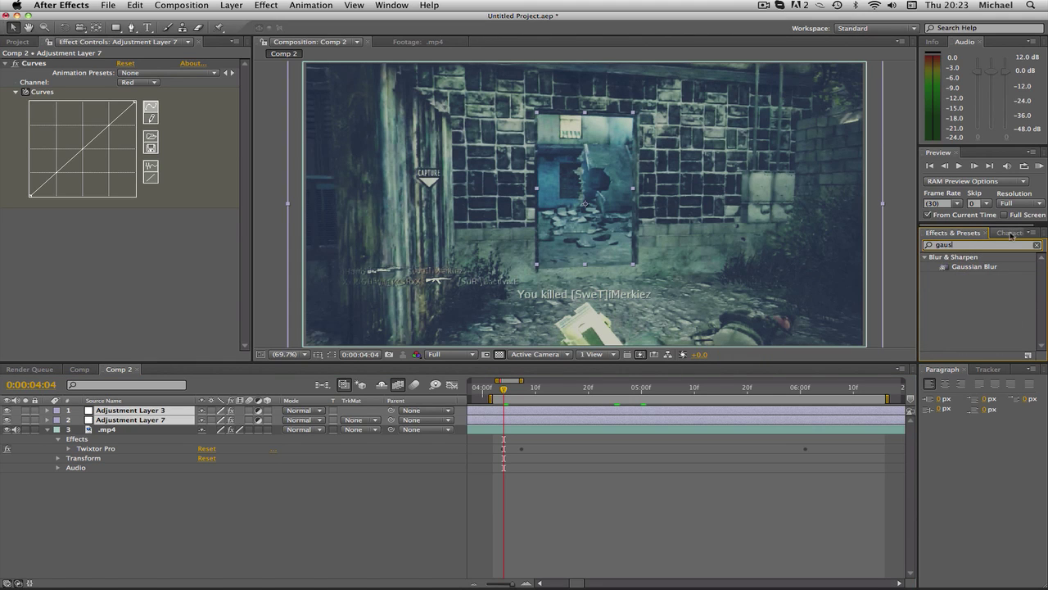
click(983, 267)
Add a new adjustment layer below Adjustment Layer 3 and drop Gaussian Blur onto it.
right_click(228, 545)
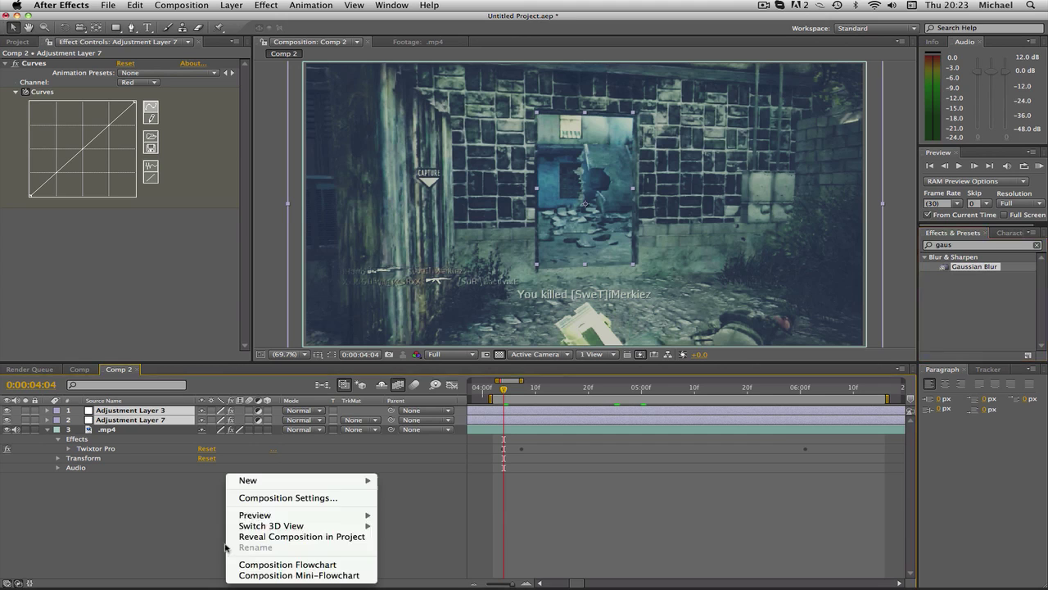
mouse_move(299, 481)
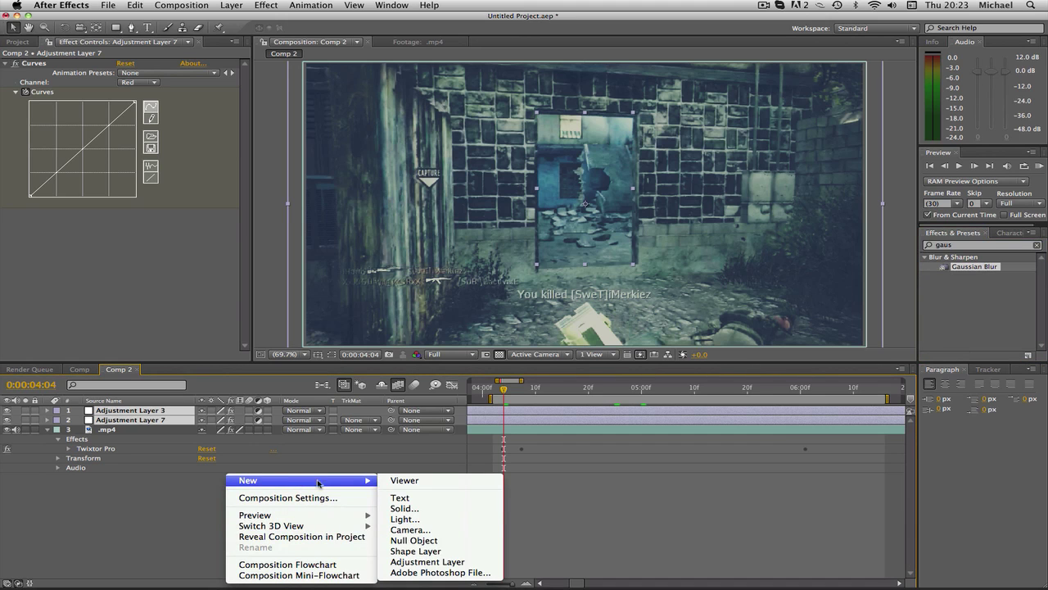
click(427, 562)
drag(165, 421, 182, 424)
drag(961, 271, 146, 427)
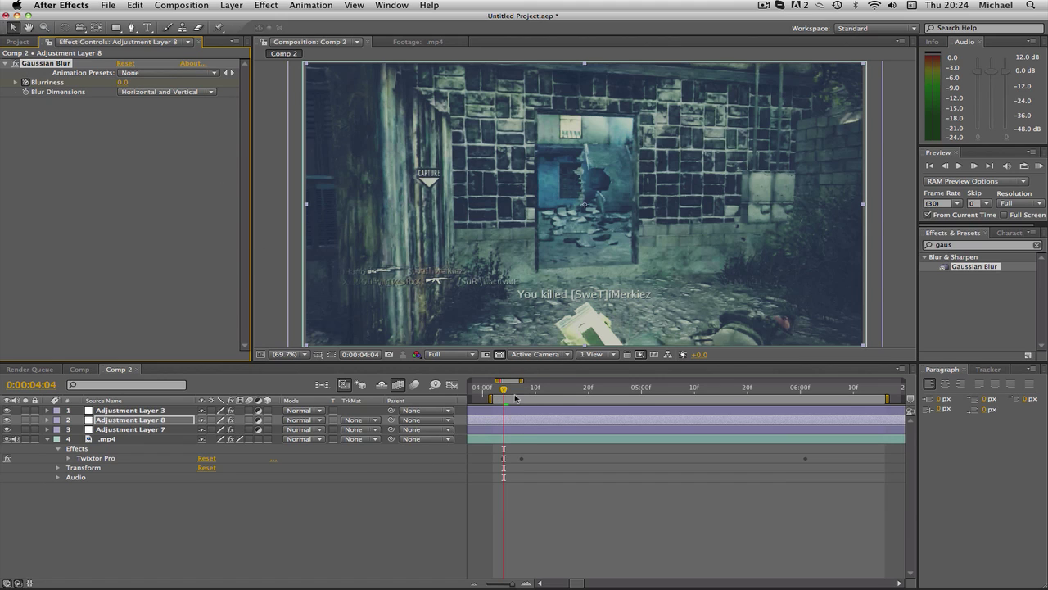
At 0:00:04:11, set Gaussian Blur Blurriness to 3.5.
drag(520, 393, 541, 393)
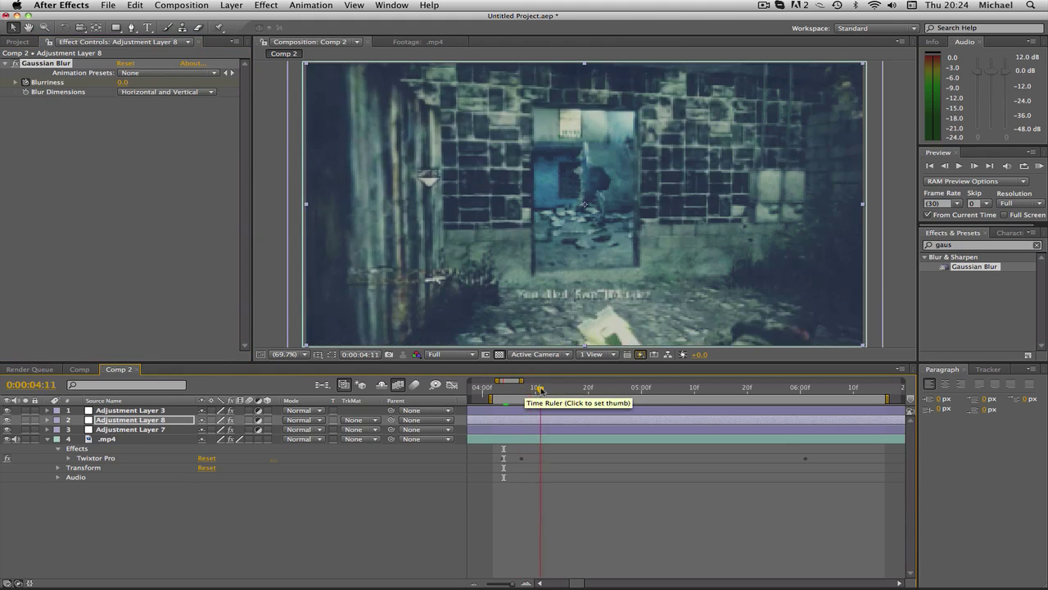
click(125, 82)
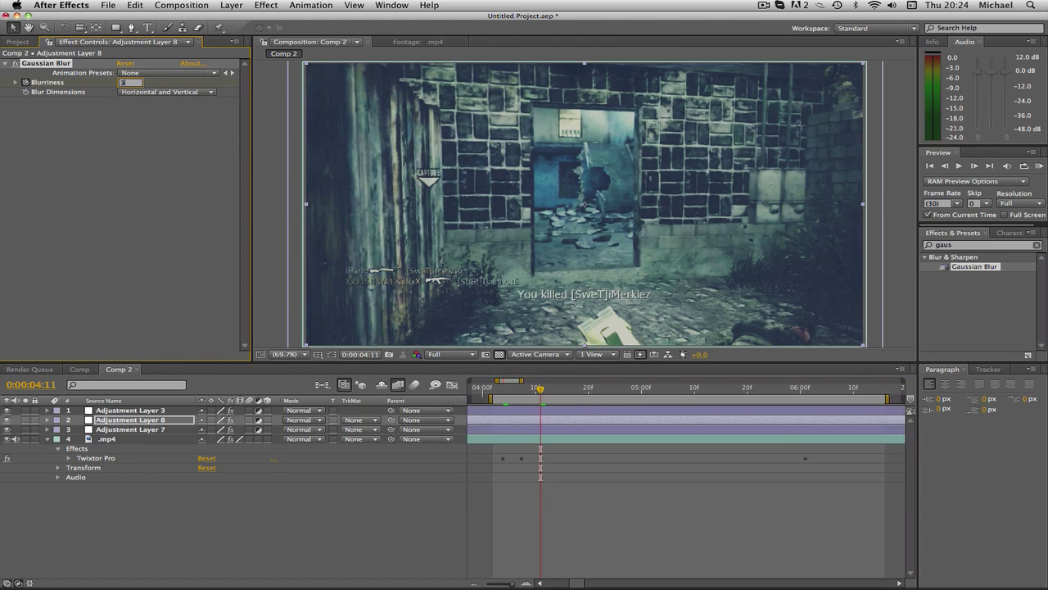
text(3.5)
key(Return)
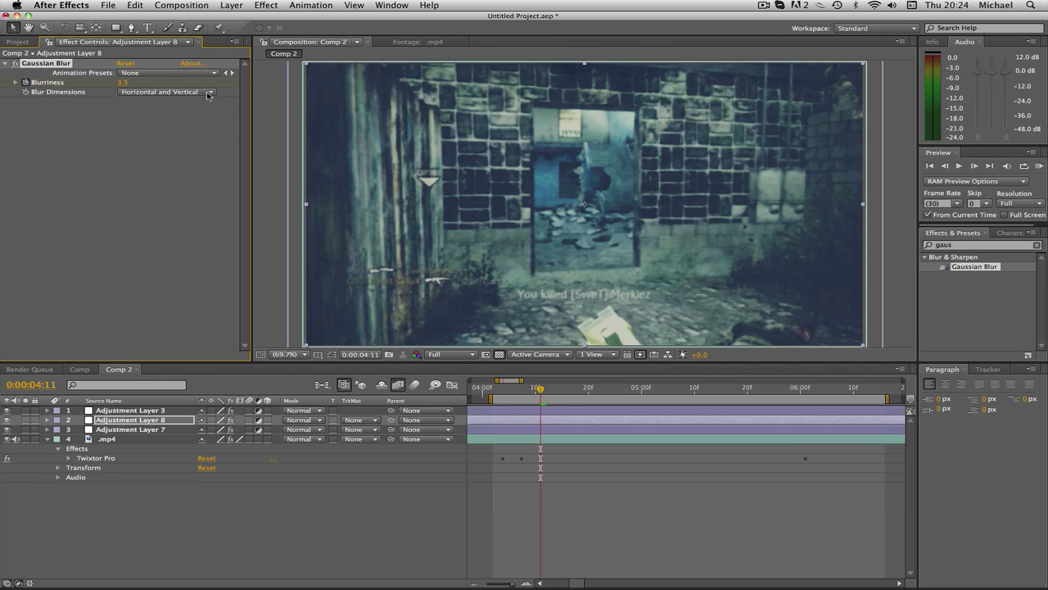
At 0:00:06:01, add a Blurriness keyframe holding 3.5.
drag(794, 388, 806, 388)
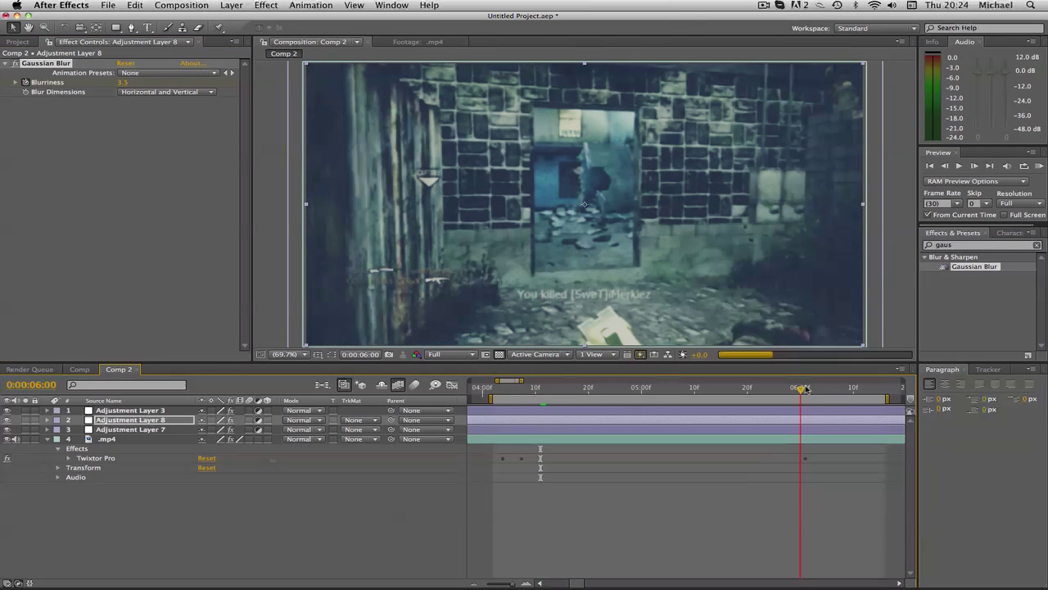
click(125, 82)
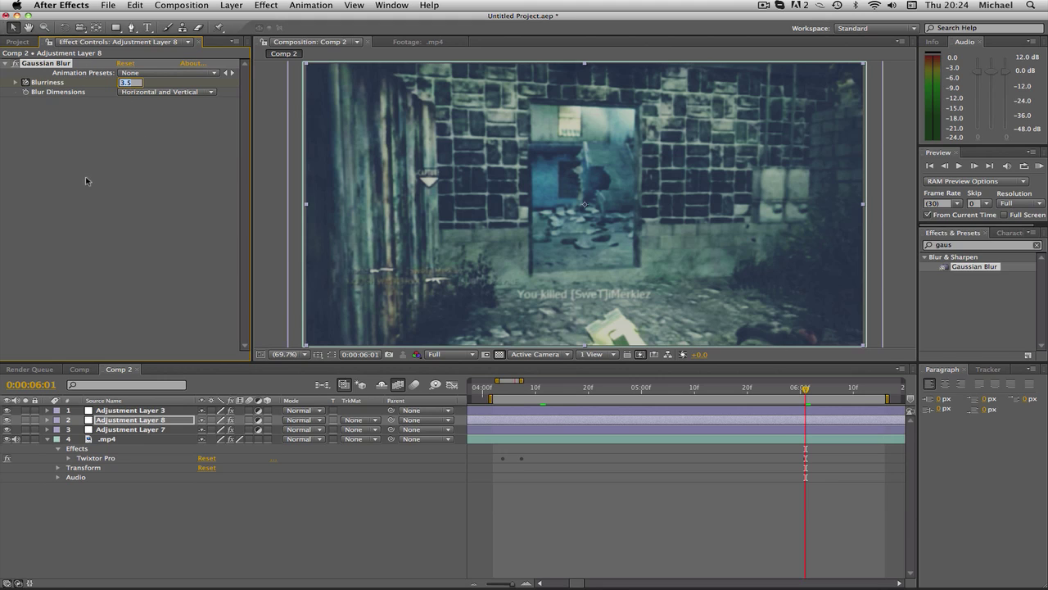
click(57, 420)
click(47, 419)
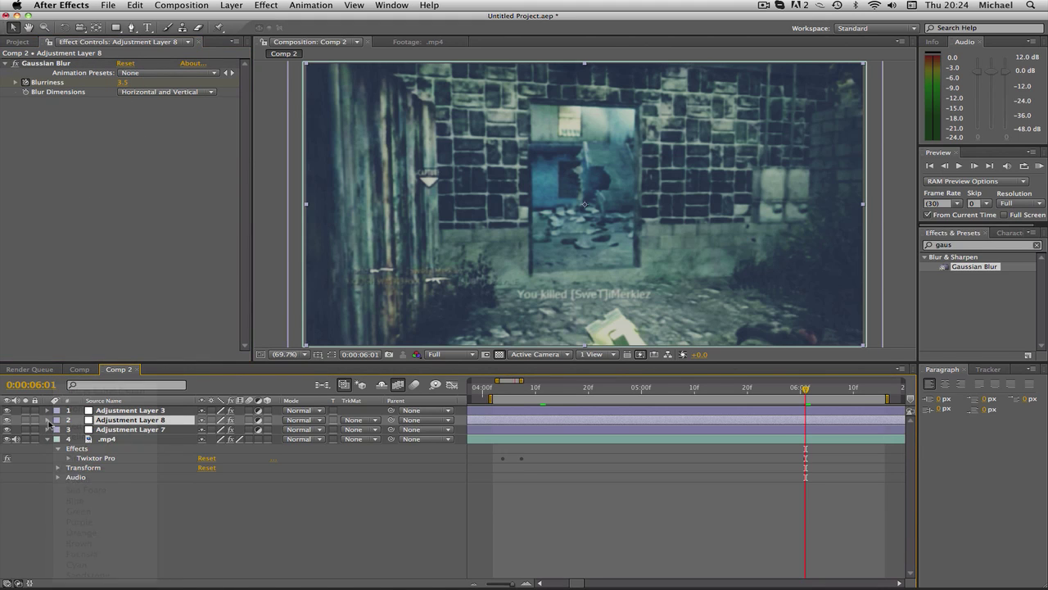
click(47, 419)
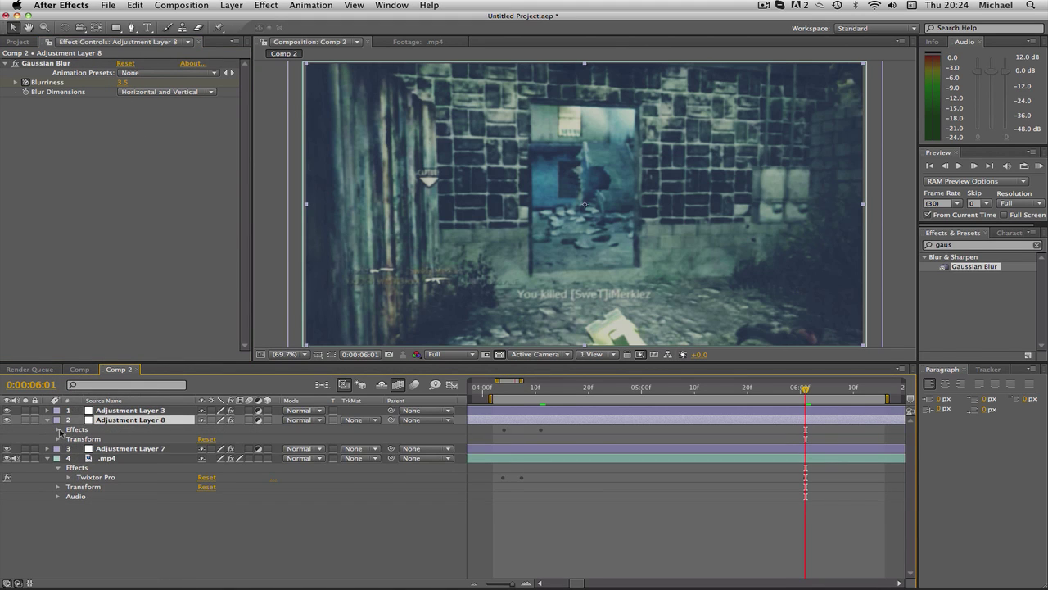
click(59, 430)
click(69, 439)
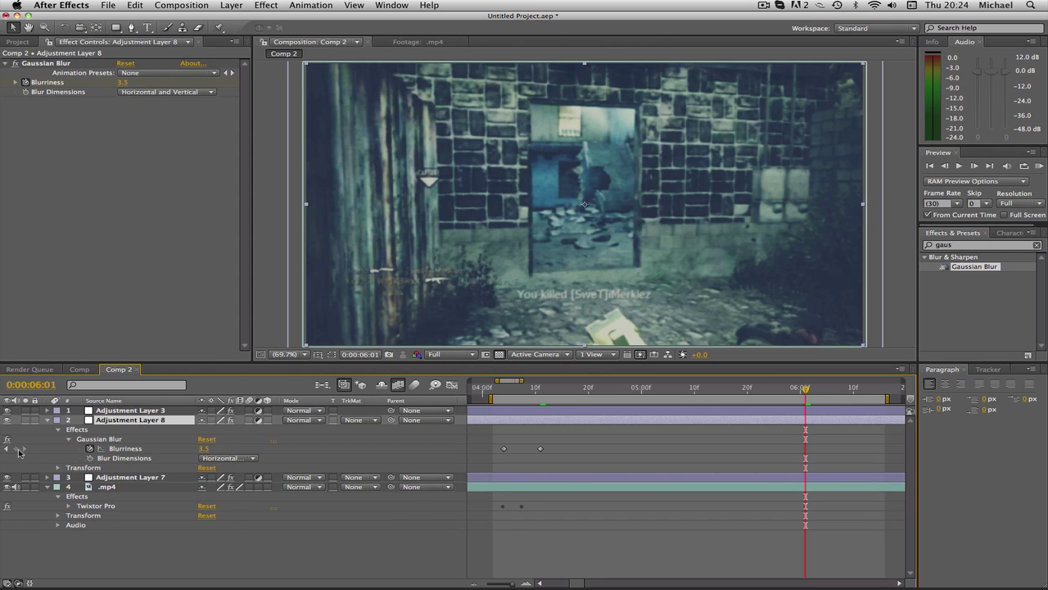
click(17, 449)
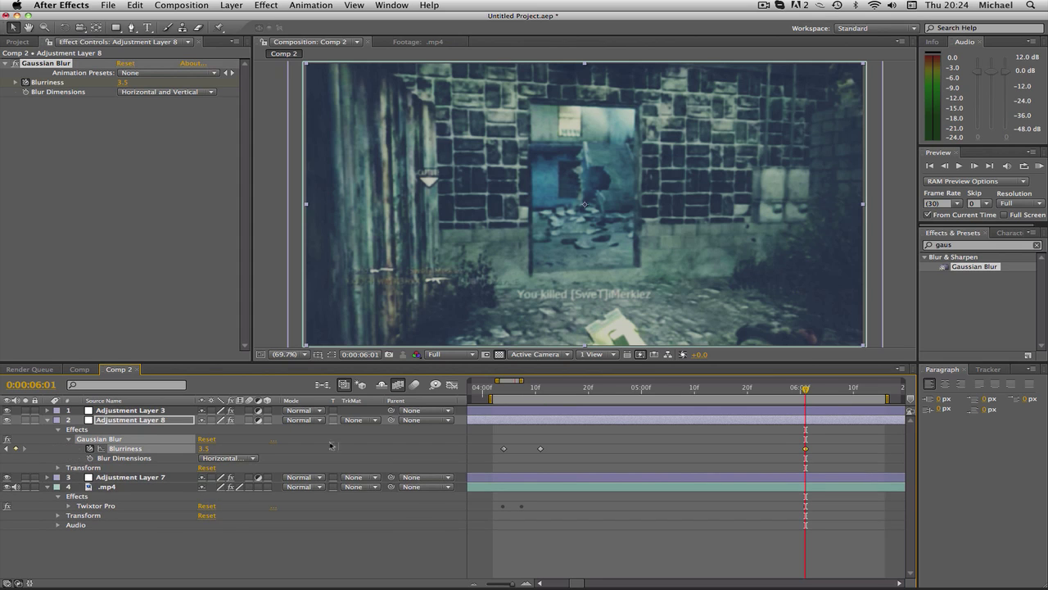
At 0:00:06:07, set Blurriness back to 0.
click(836, 388)
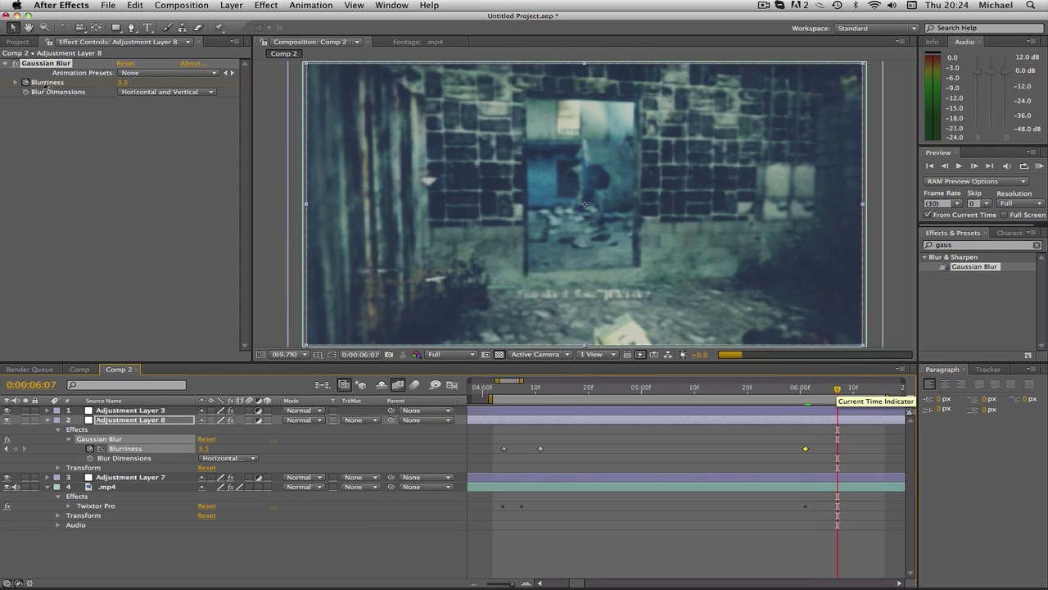
click(125, 82)
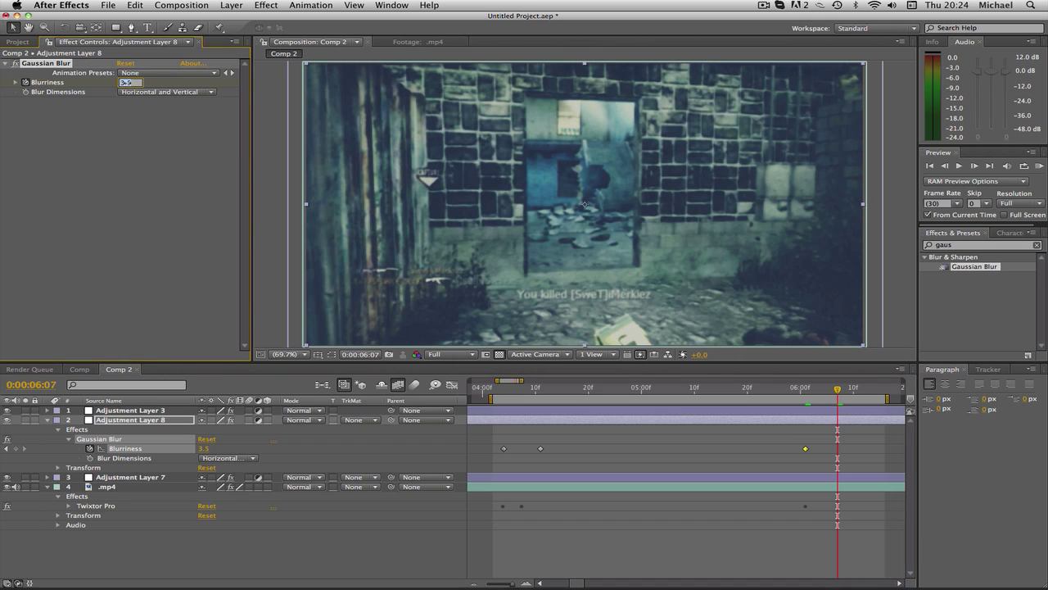
text(0)
key(Return)
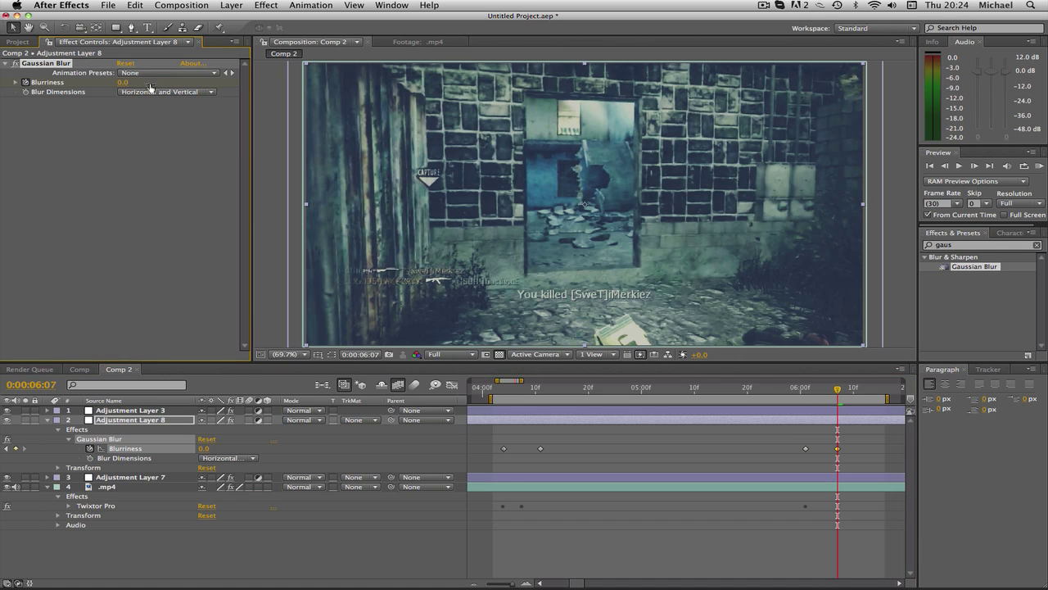
drag(497, 391, 826, 405)
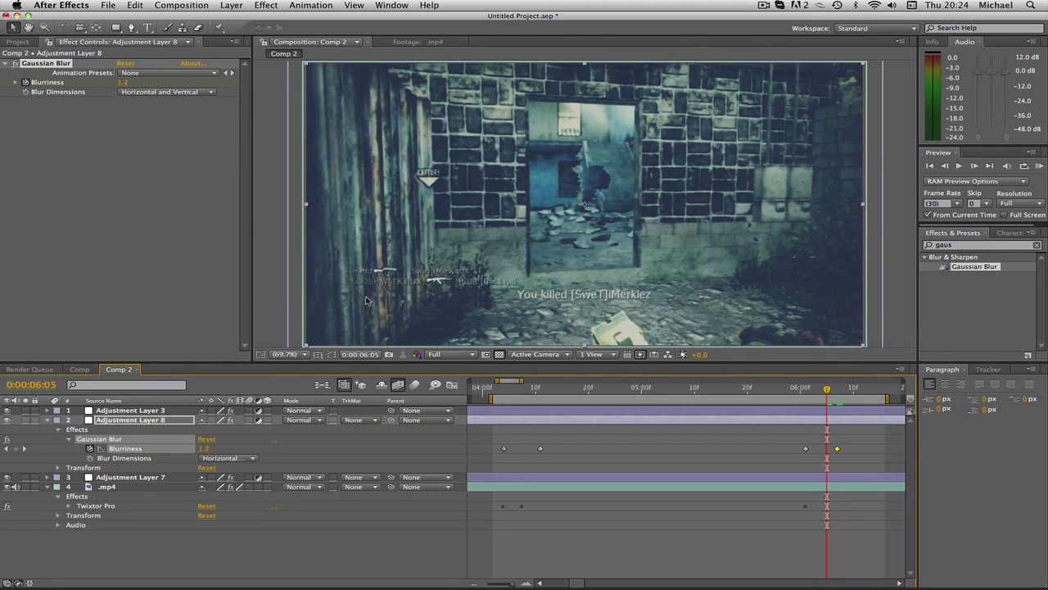
click(651, 391)
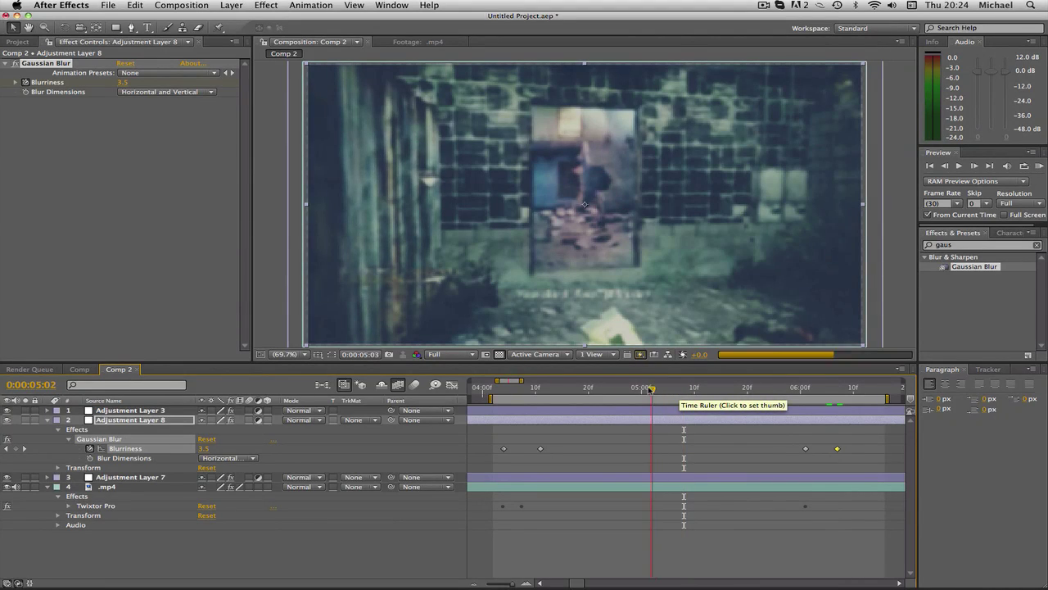
click(631, 391)
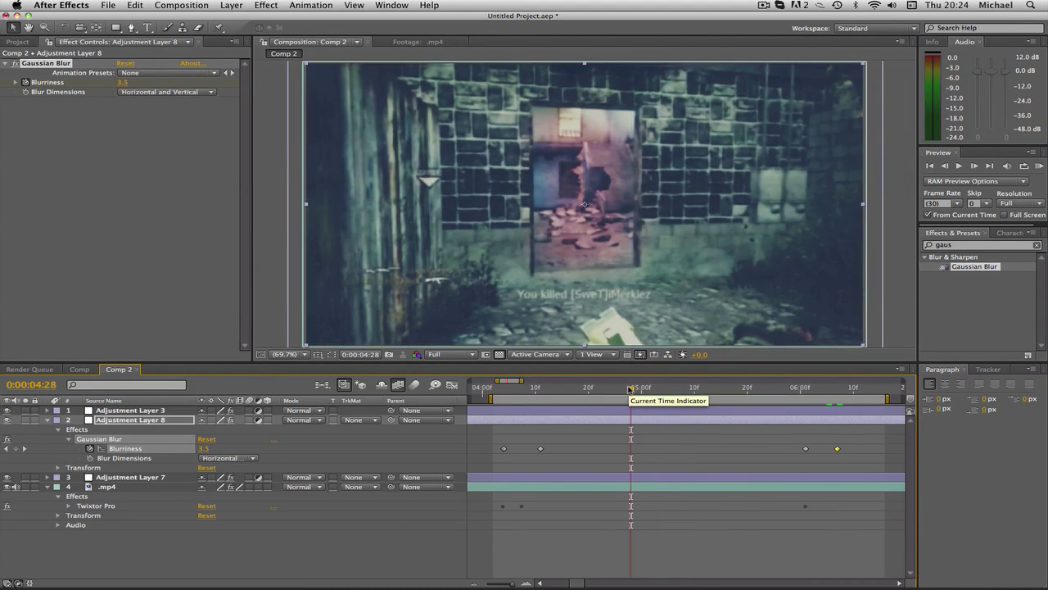
drag(631, 391, 804, 391)
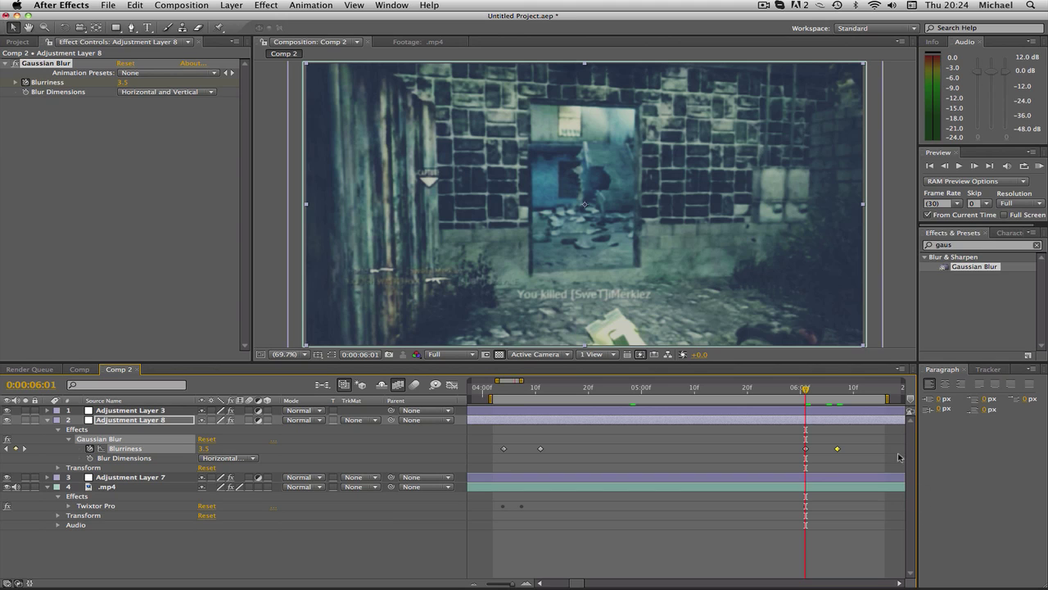
drag(809, 394, 816, 391)
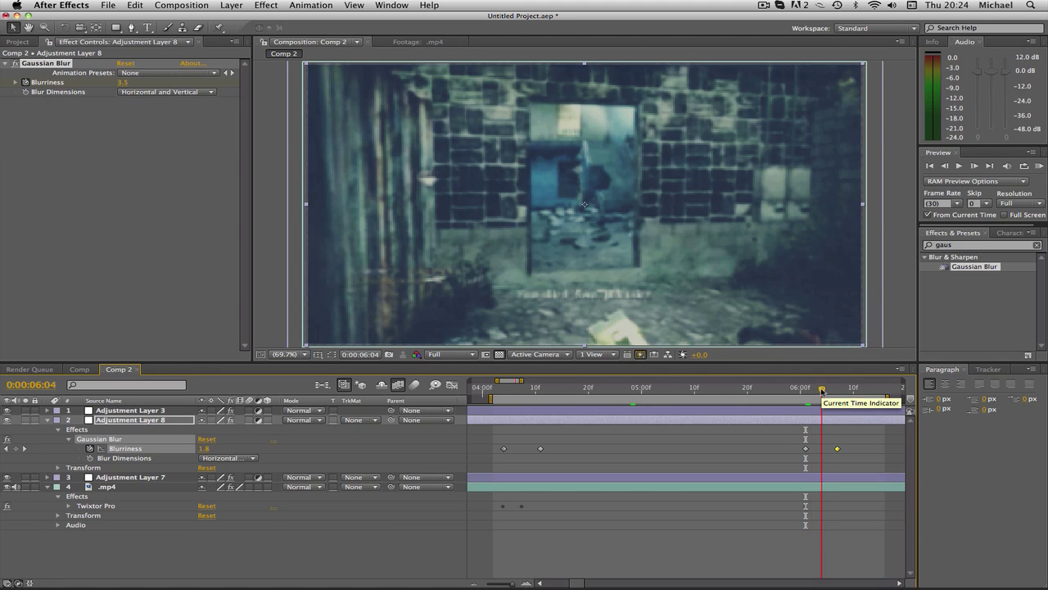